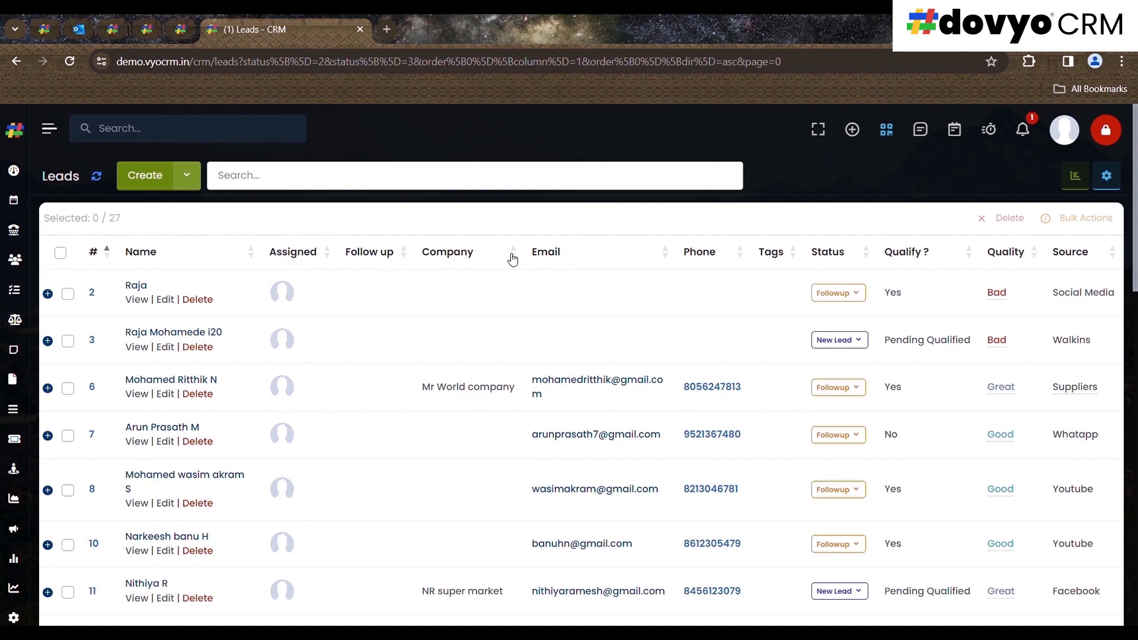
Start a new lead with the status New Lead and set its source to Social Media
click(175, 172)
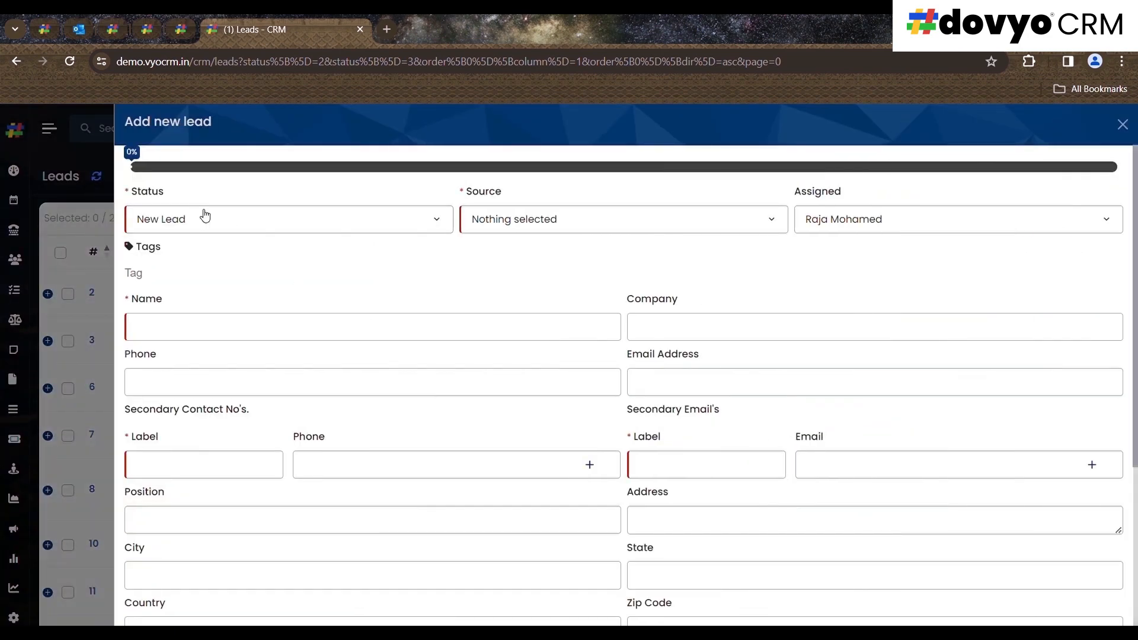
drag(178, 195, 121, 191)
click(243, 236)
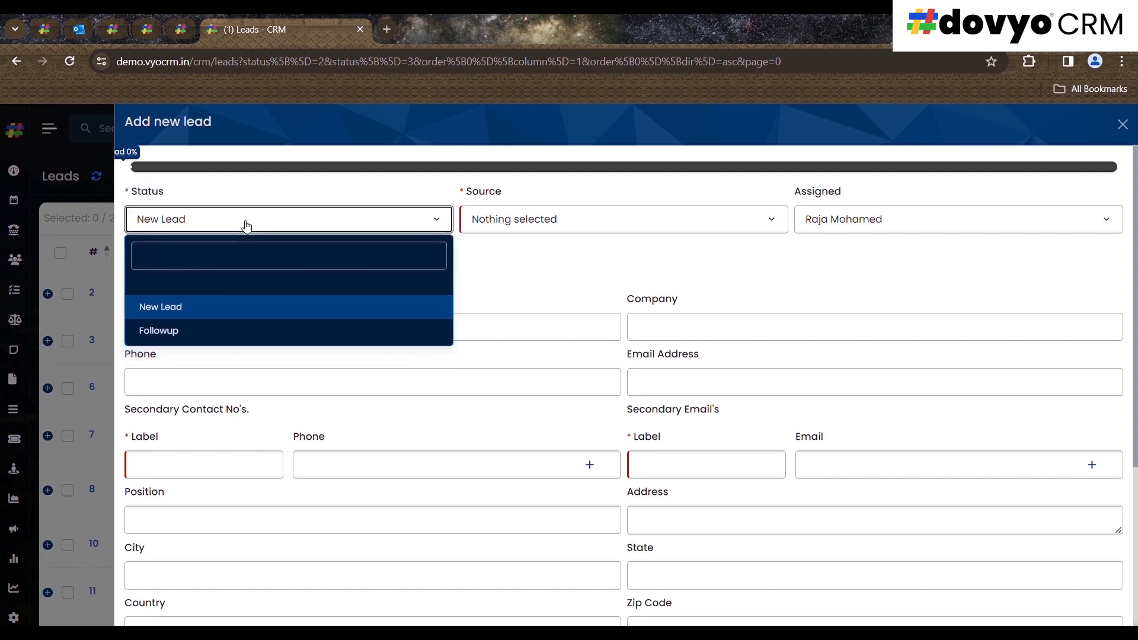
click(243, 236)
drag(505, 190, 459, 195)
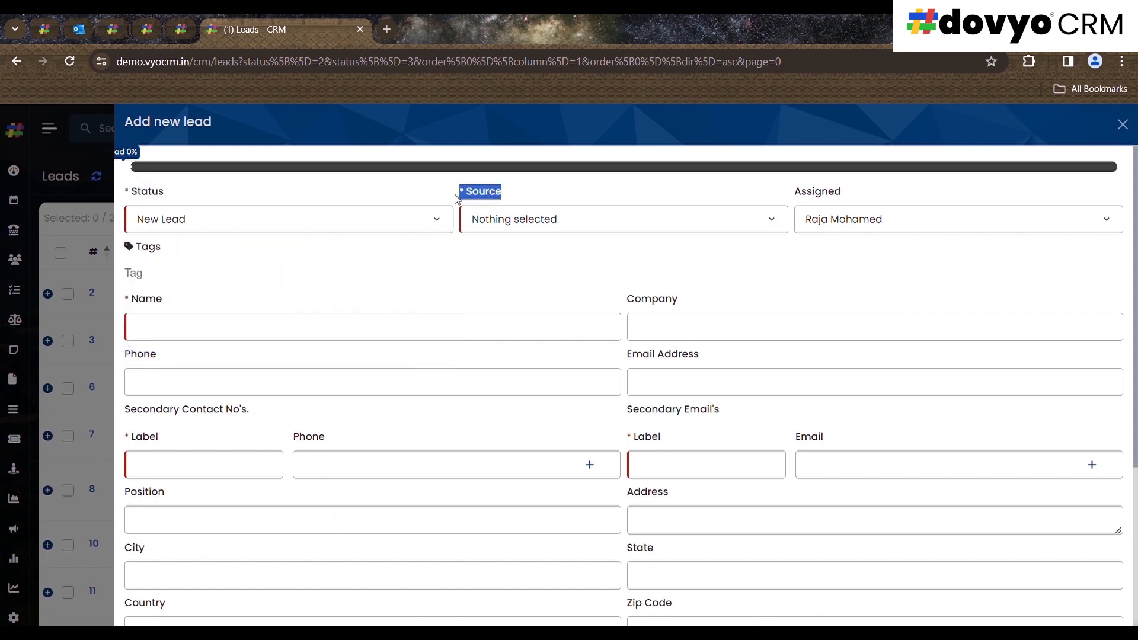
click(496, 230)
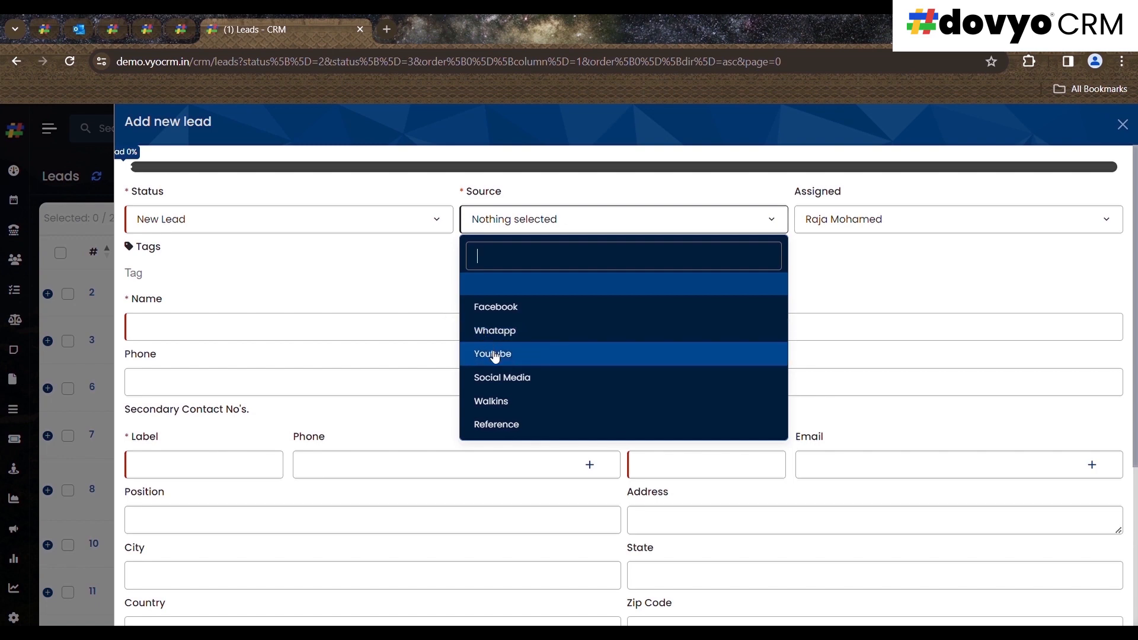
click(498, 381)
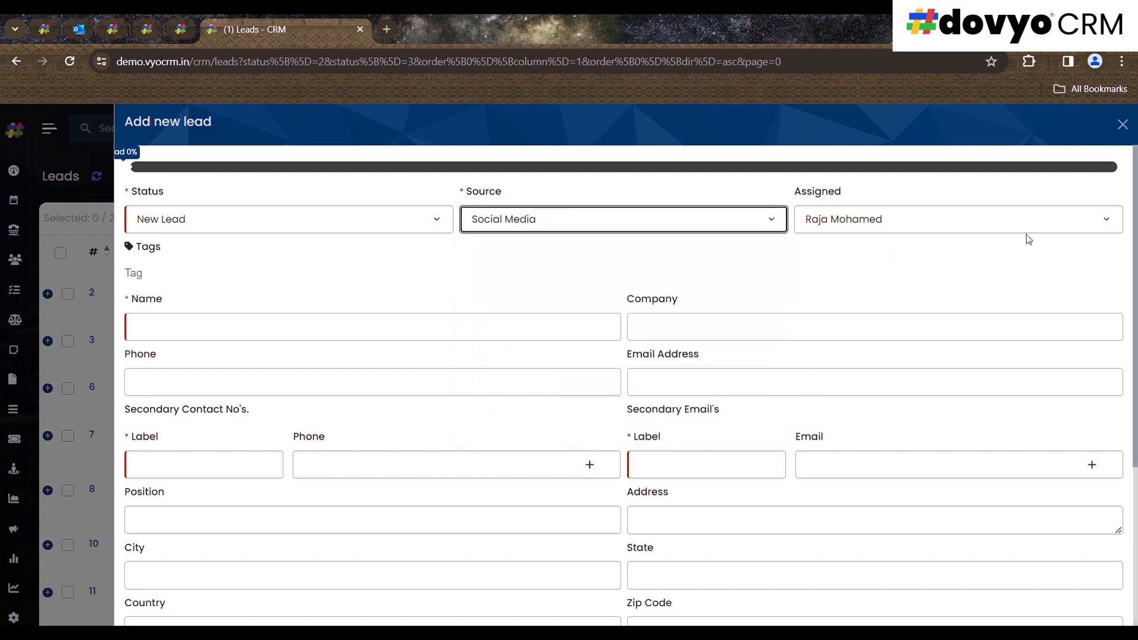
Check the assignee options, keeping the default assignee, and add the tag 001 to the lead
drag(842, 193, 784, 190)
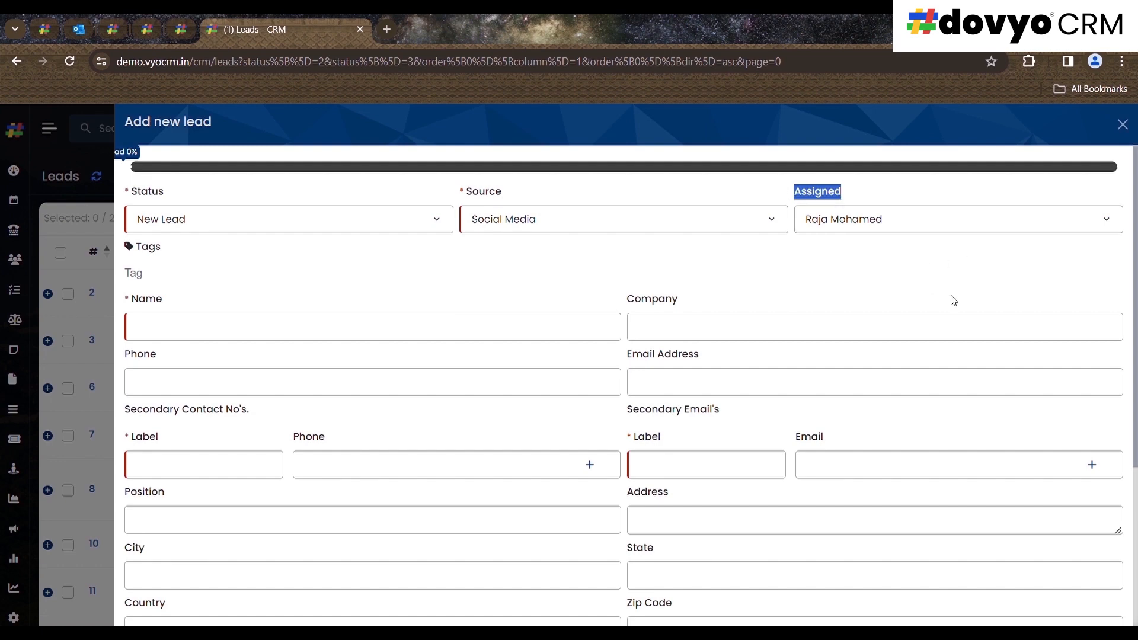
click(929, 234)
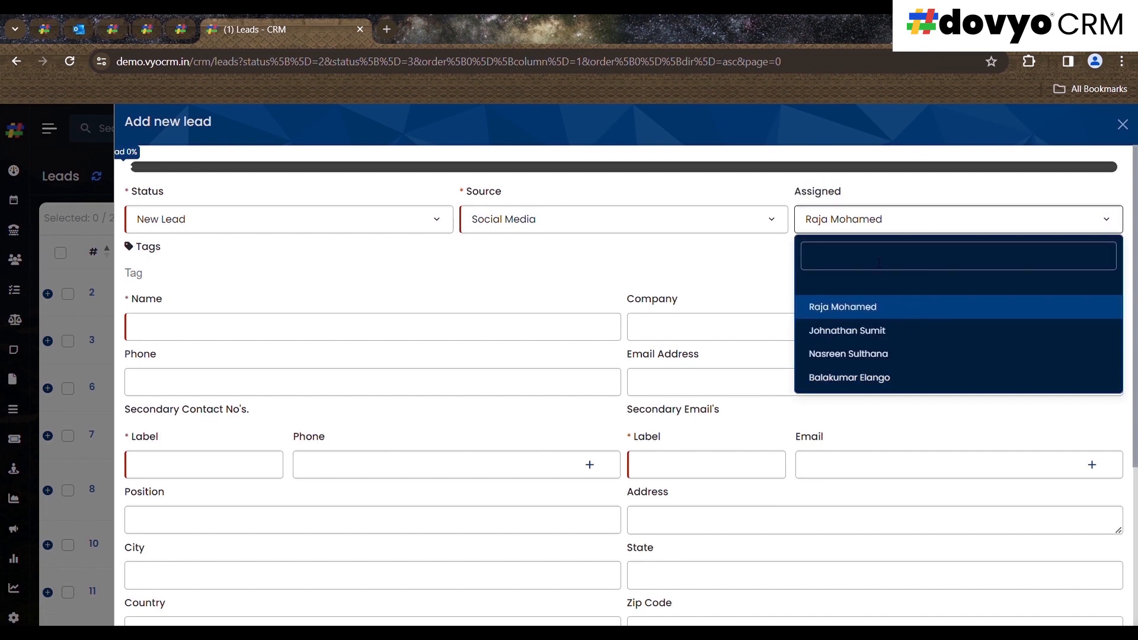
click(326, 198)
double_click(166, 247)
click(152, 283)
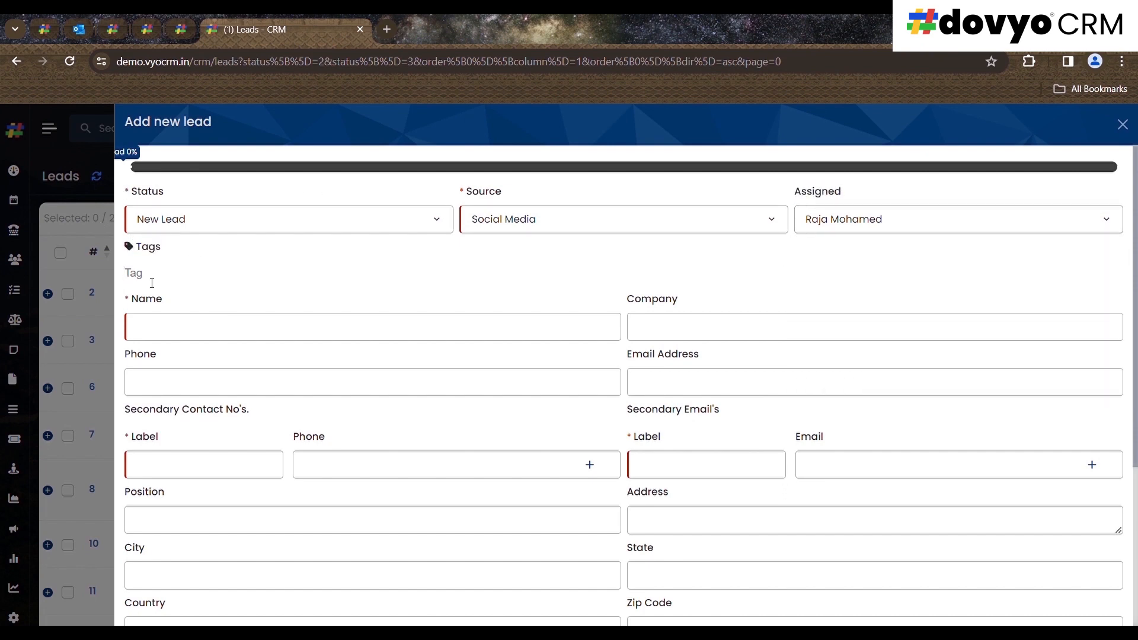
text(001)
click(178, 326)
Enter the lead's name, the company hello, and the lead's phone number
double_click(166, 299)
click(169, 337)
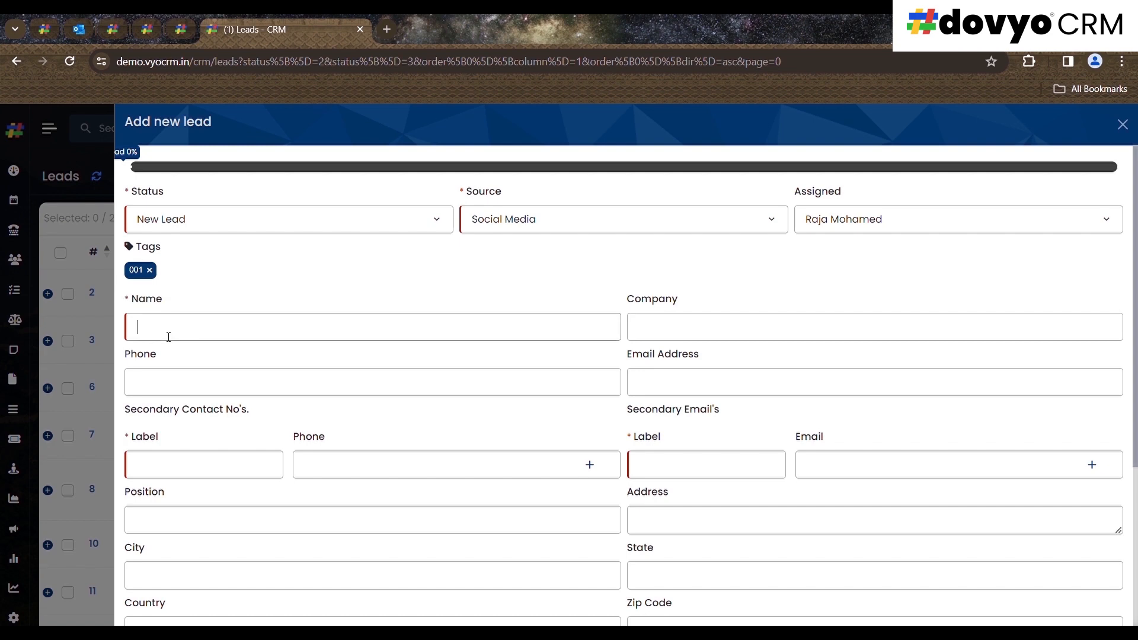
text(aliya)
click(663, 333)
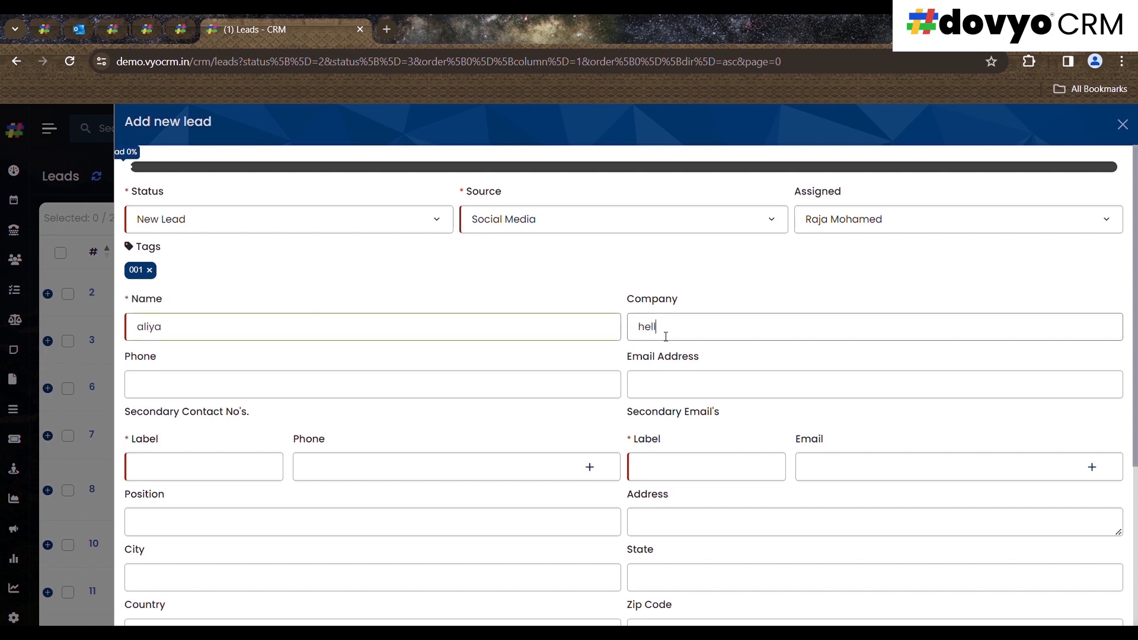
click(309, 379)
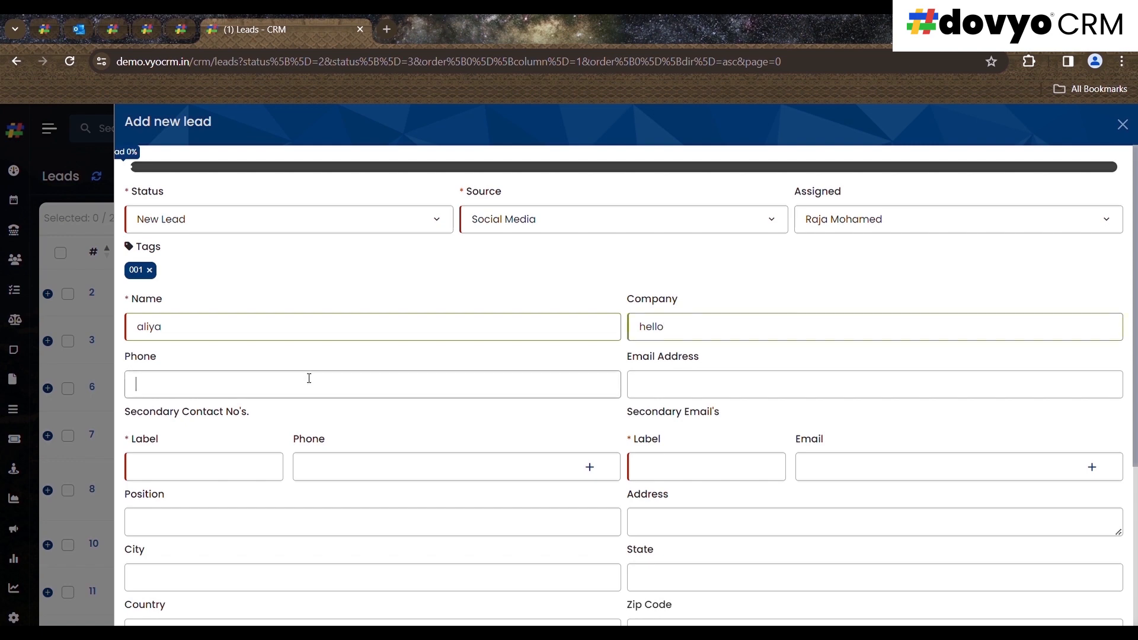
text(963585247)
click(687, 398)
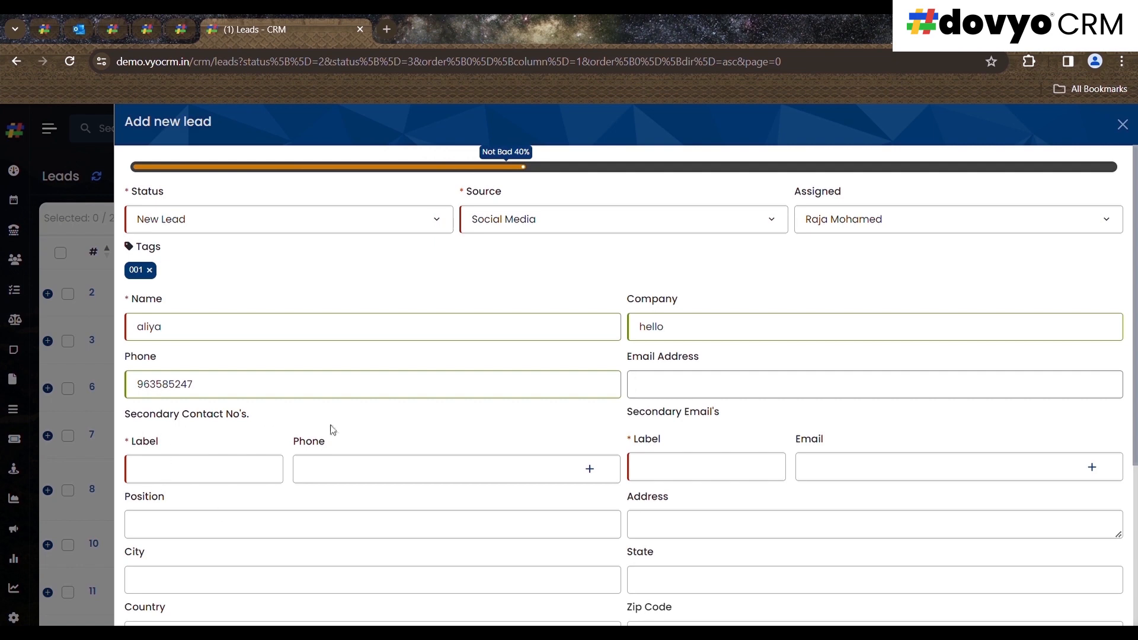
Examine the form's remaining fields, from secondary contacts, position and address to the description and the Public and Contacted Today options
drag(248, 414, 131, 410)
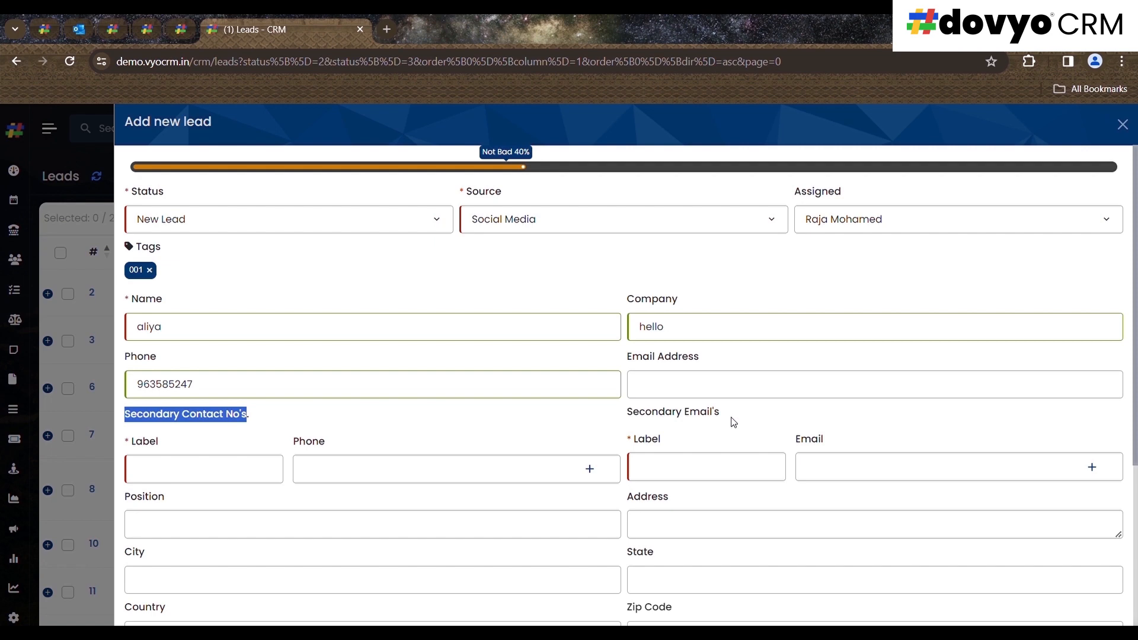
scroll(731, 422, down, 2)
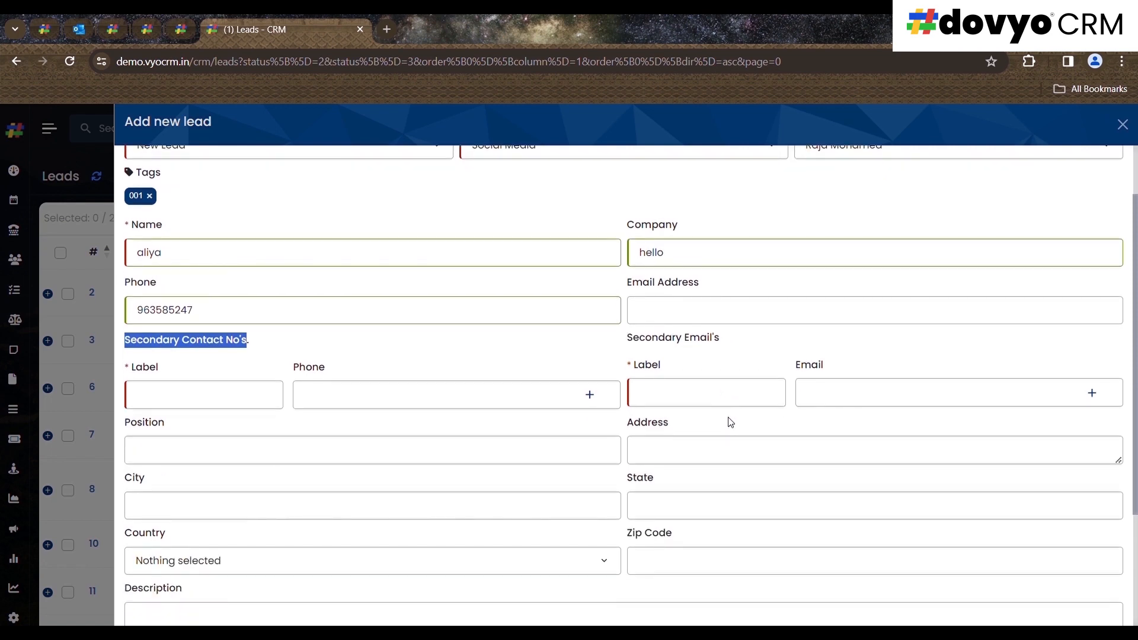
scroll(730, 422, up, 2)
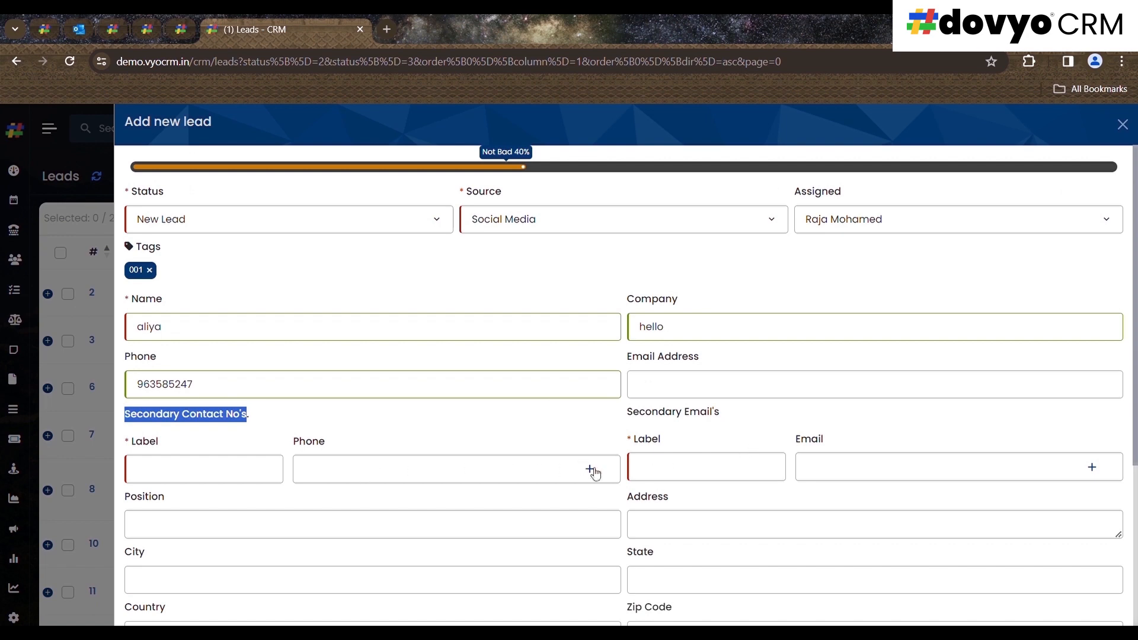
scroll(652, 471, down, 3)
drag(172, 353, 123, 352)
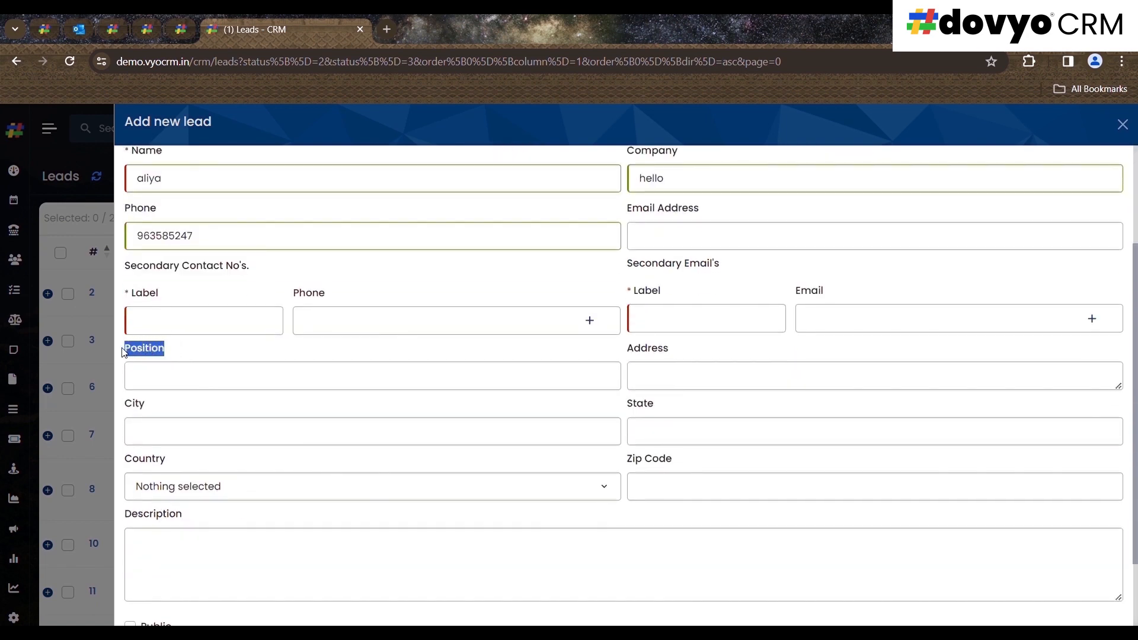
drag(658, 351, 640, 352)
scroll(564, 412, down, 2)
drag(182, 422, 133, 416)
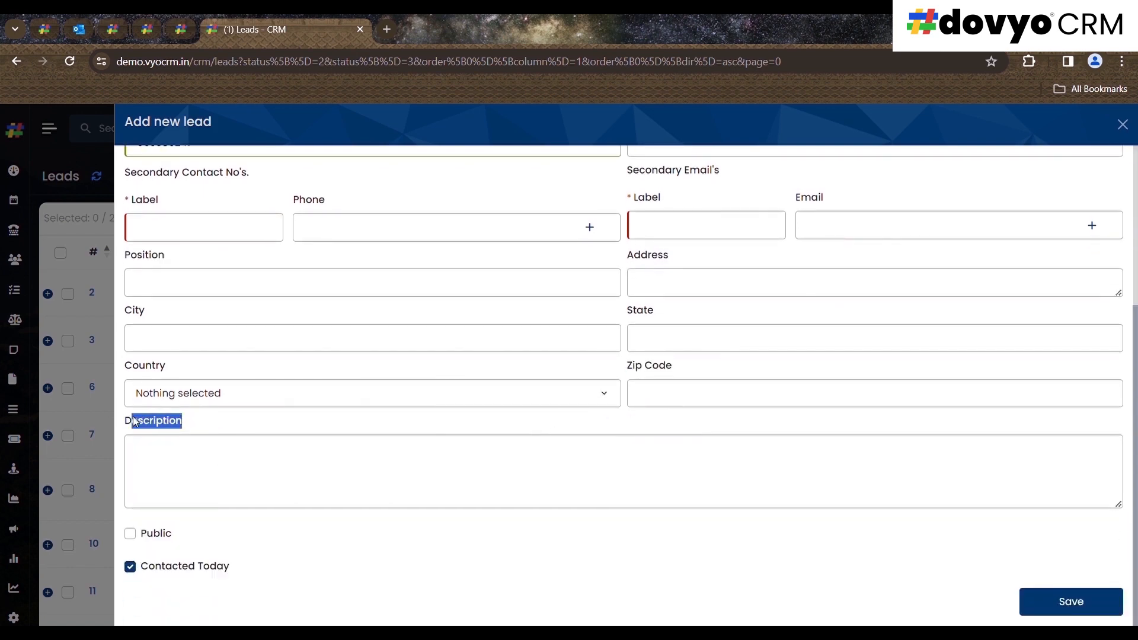
click(220, 483)
drag(190, 527, 139, 534)
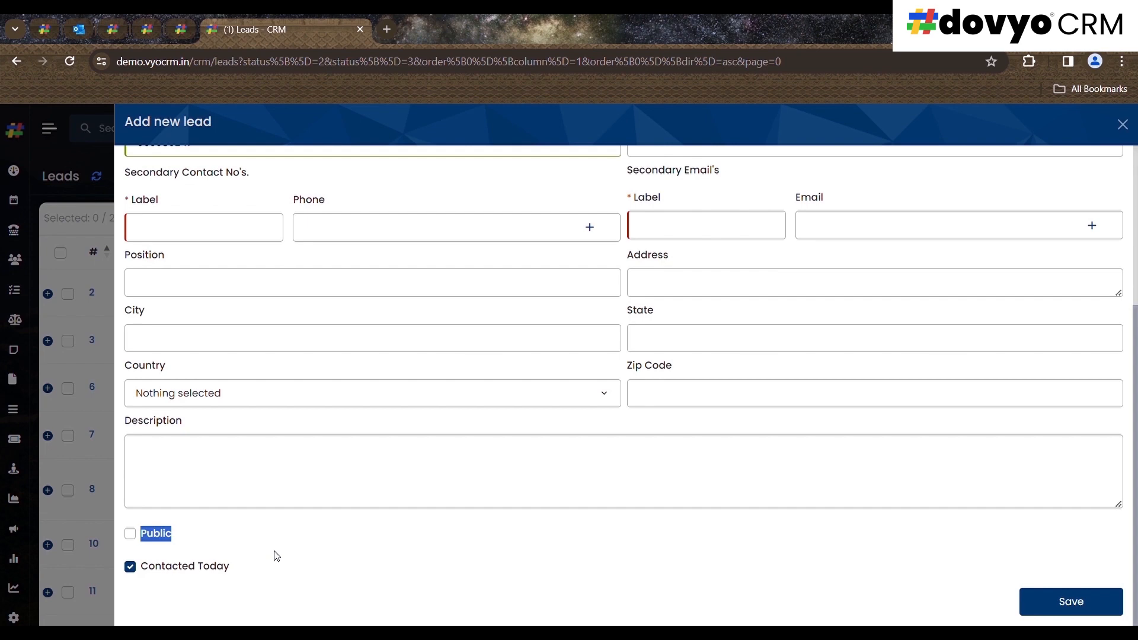
drag(233, 569, 157, 556)
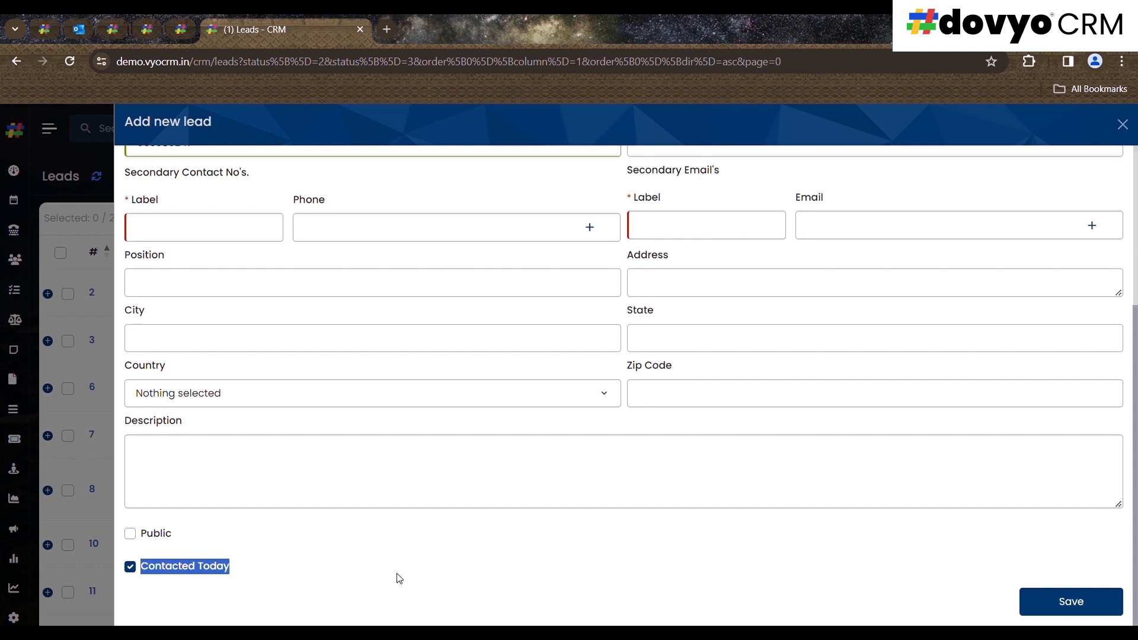
click(232, 585)
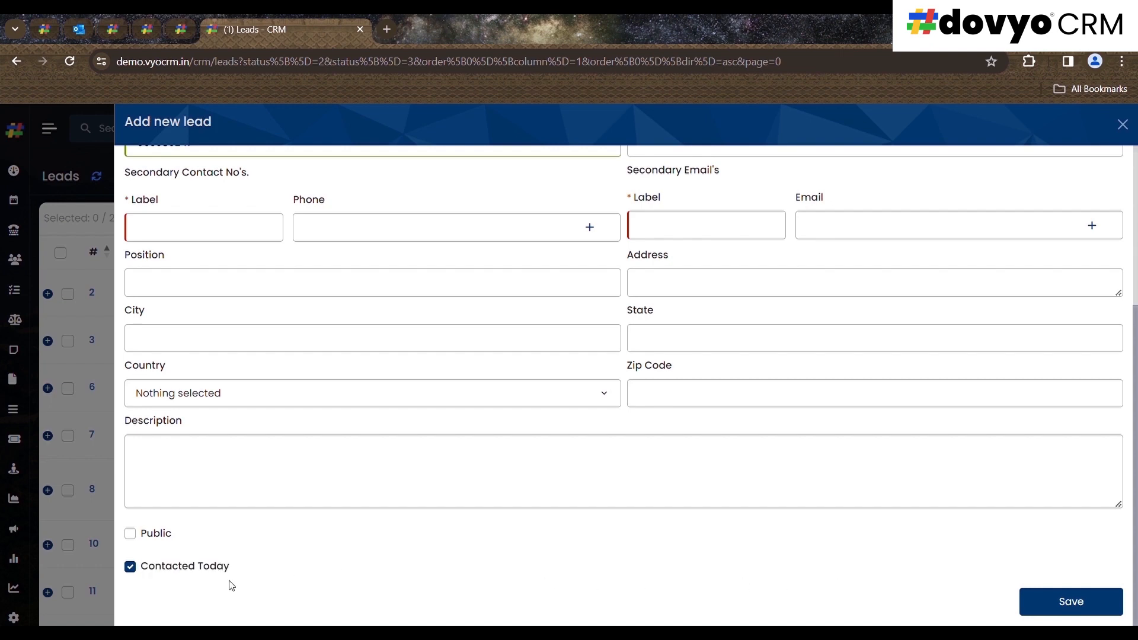
click(159, 573)
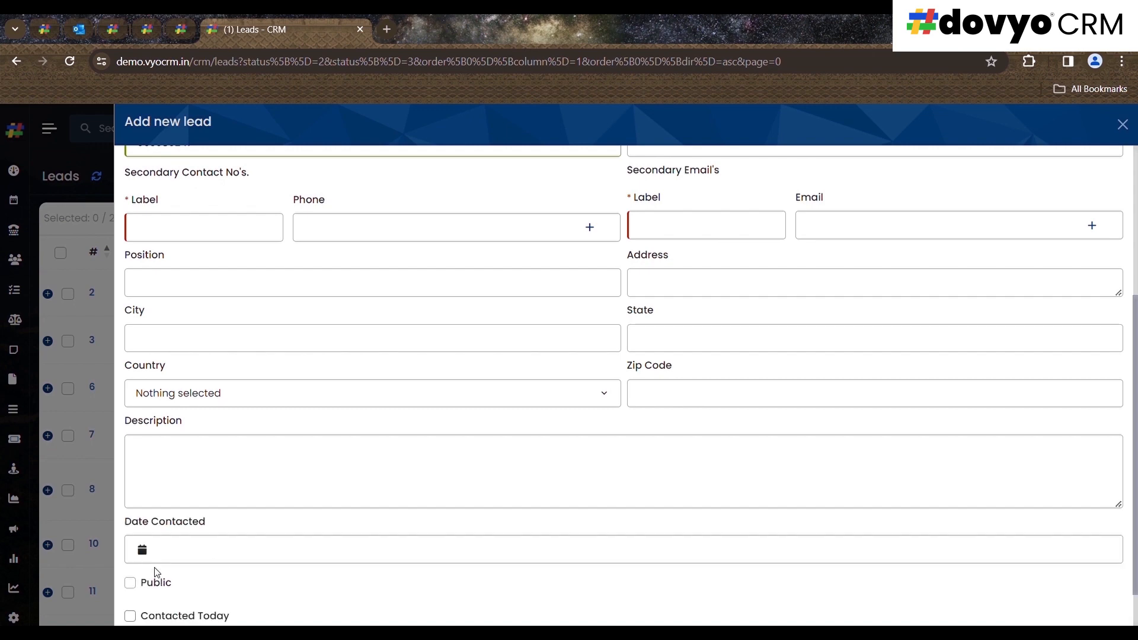
scroll(201, 534, down, 1)
drag(199, 479, 141, 480)
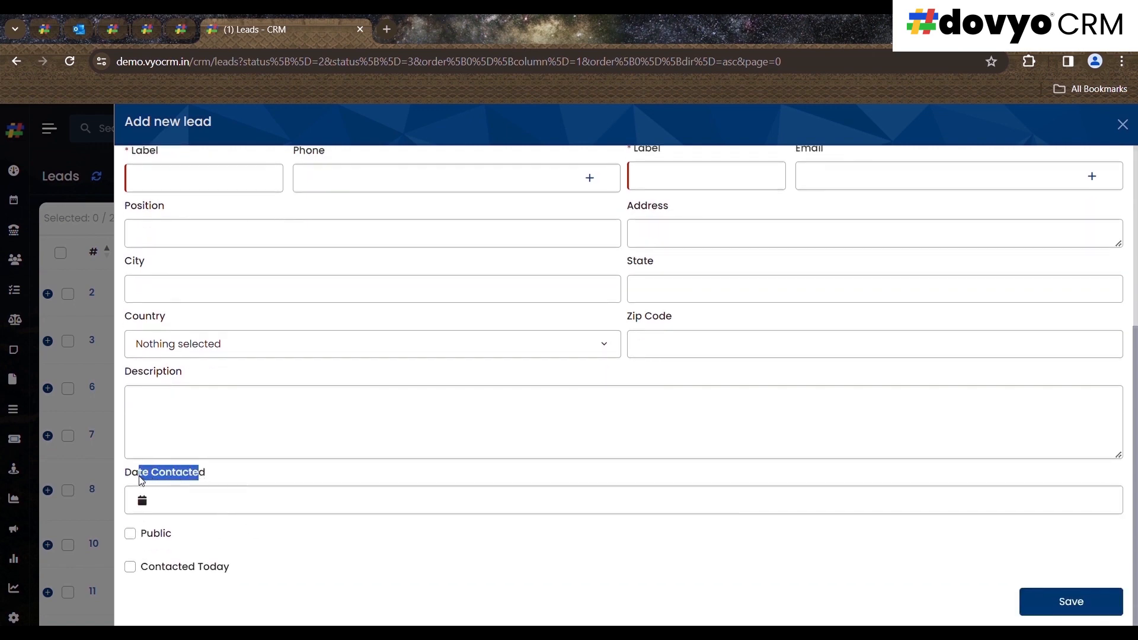
click(267, 500)
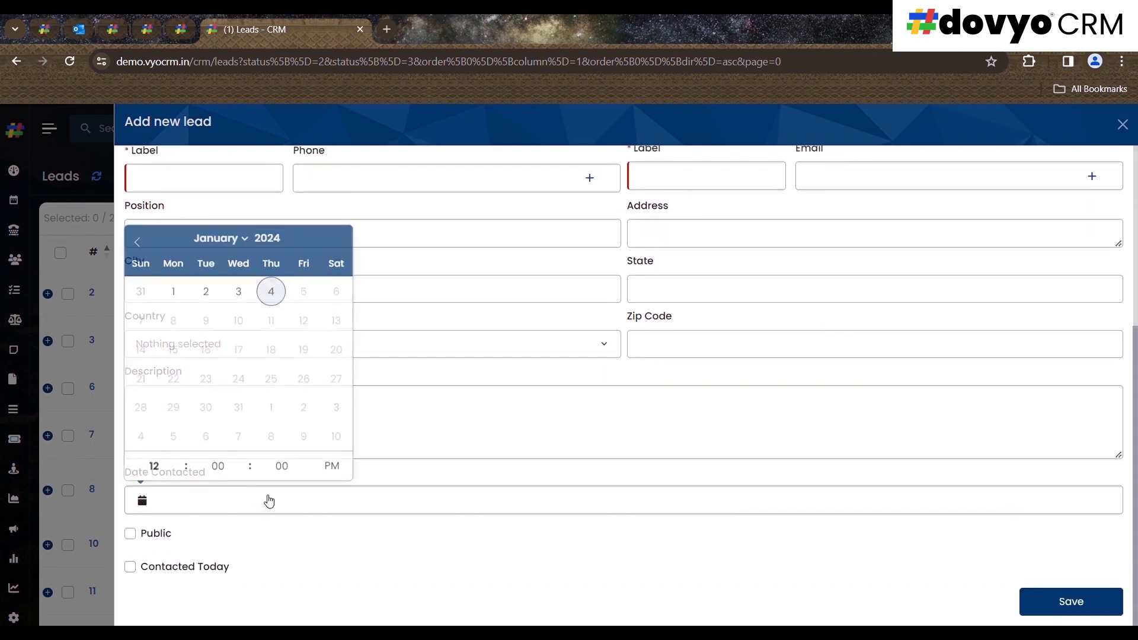
click(239, 295)
click(399, 536)
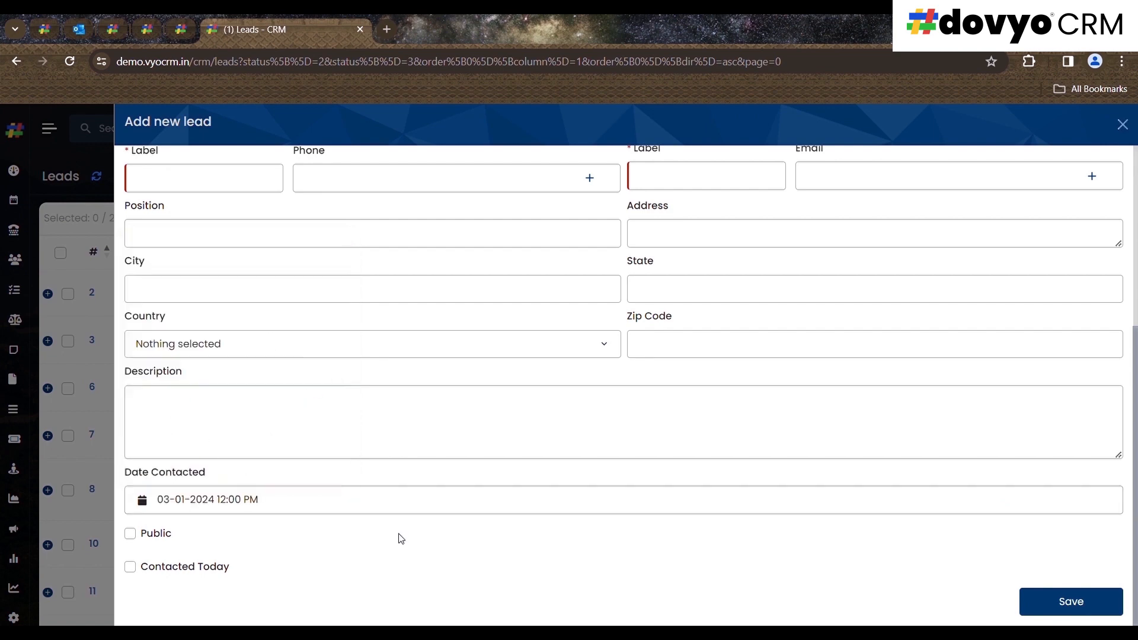
Save the new lead and mark it as qualified
click(1066, 601)
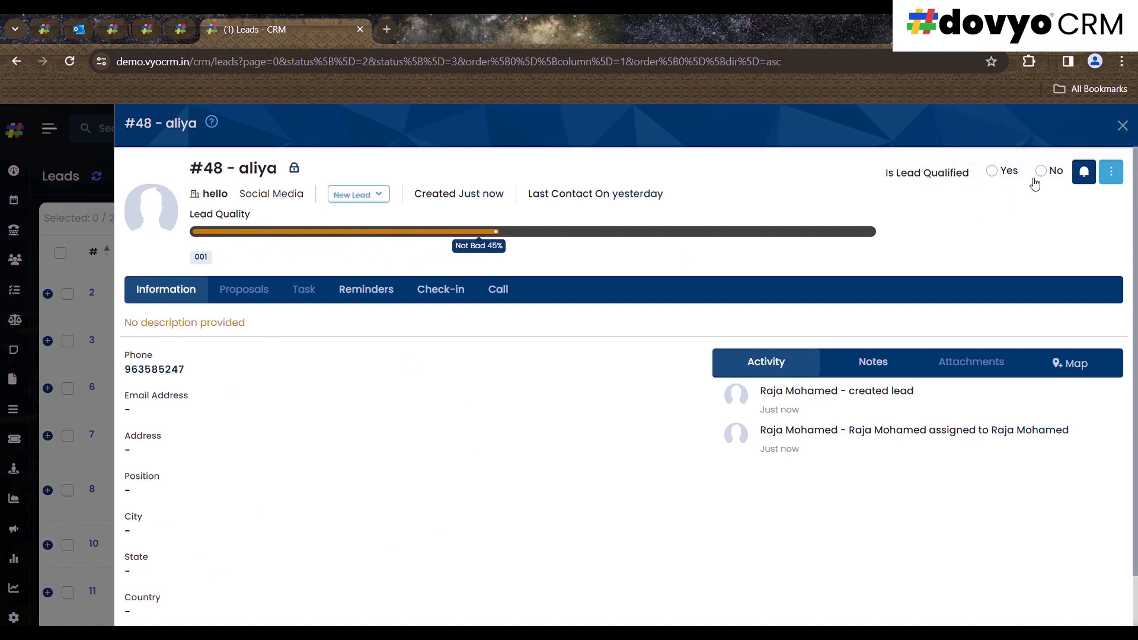
click(993, 173)
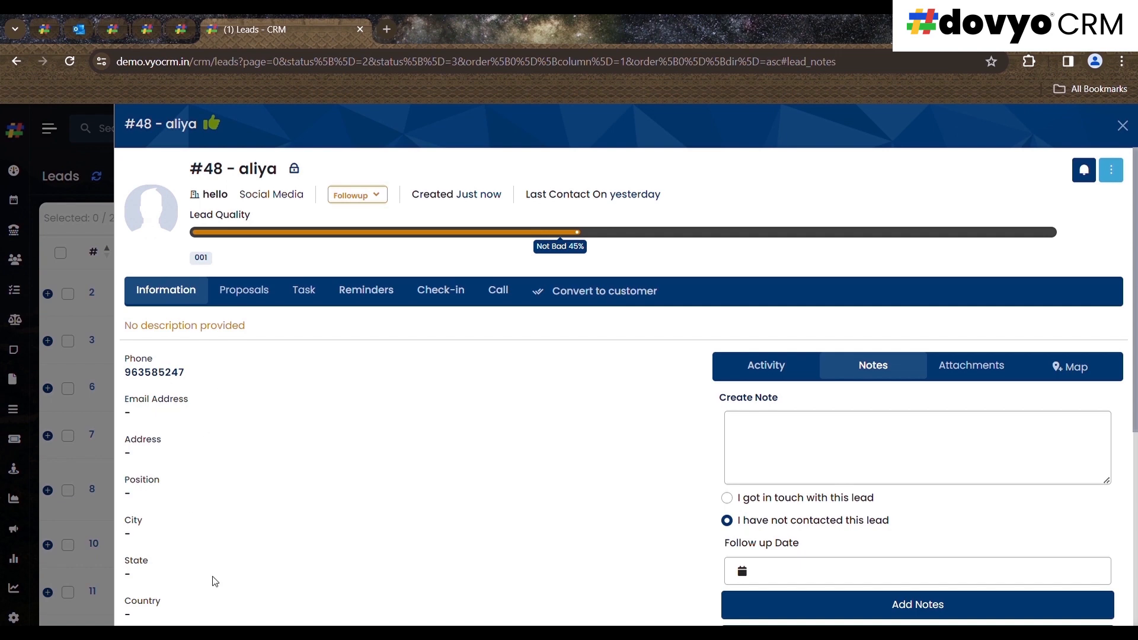
Review the lead's proposals, tasks, reminders, check-ins and calls
click(254, 292)
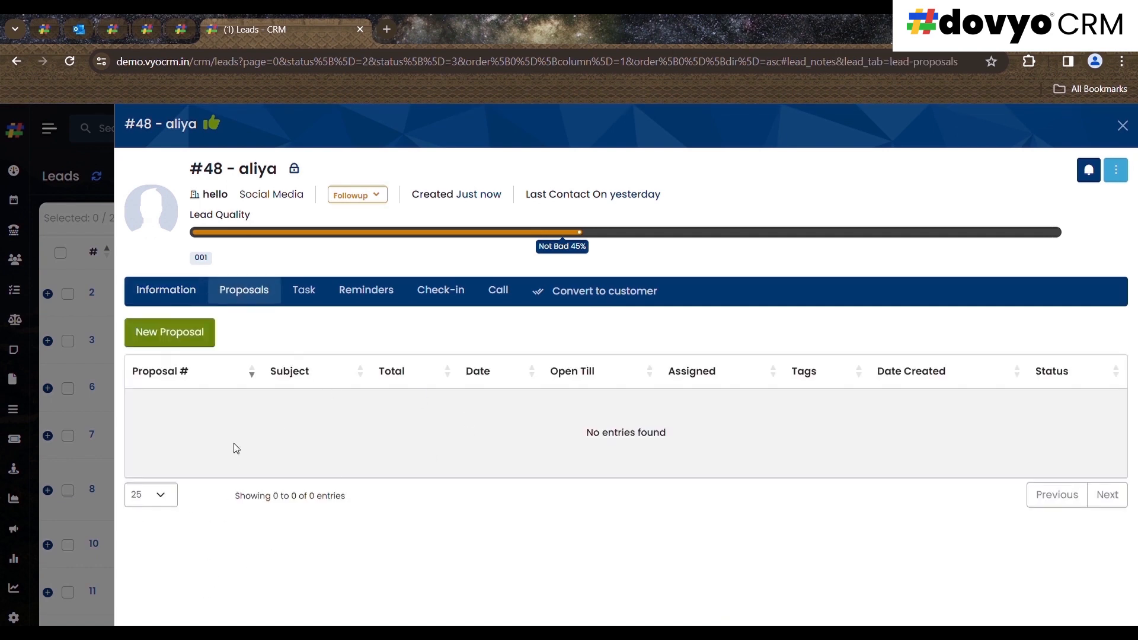
click(313, 296)
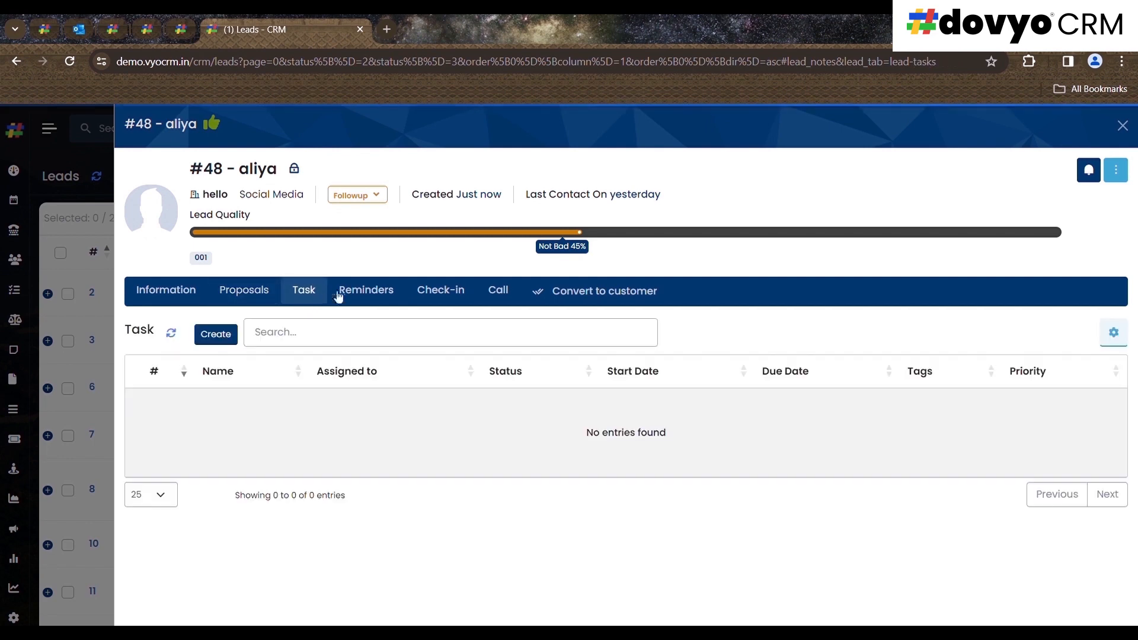
click(370, 291)
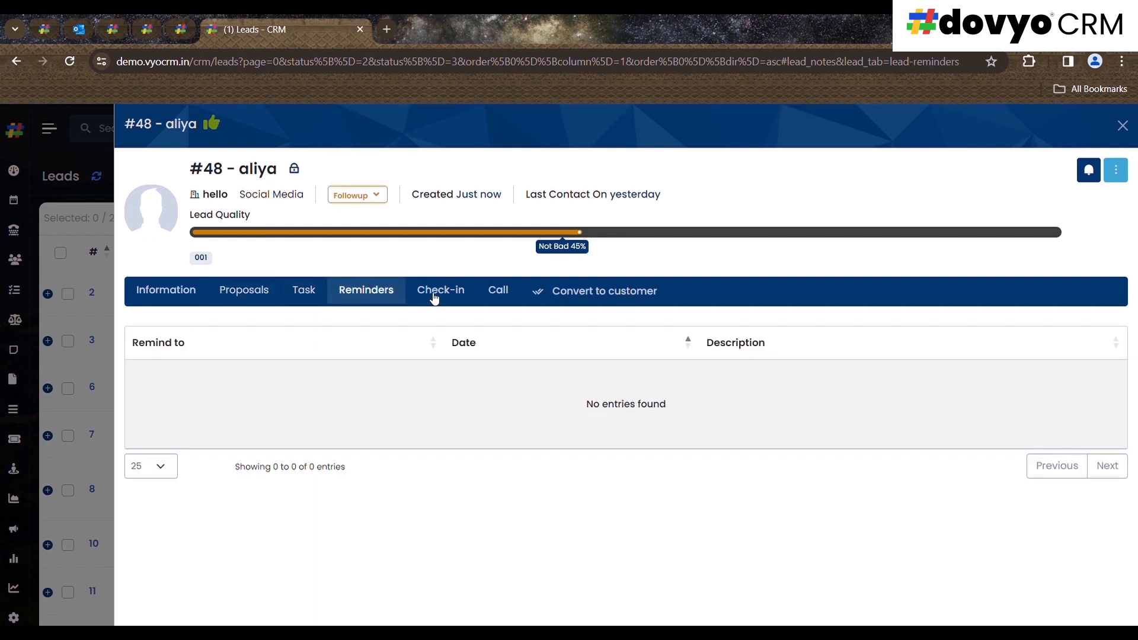
click(454, 295)
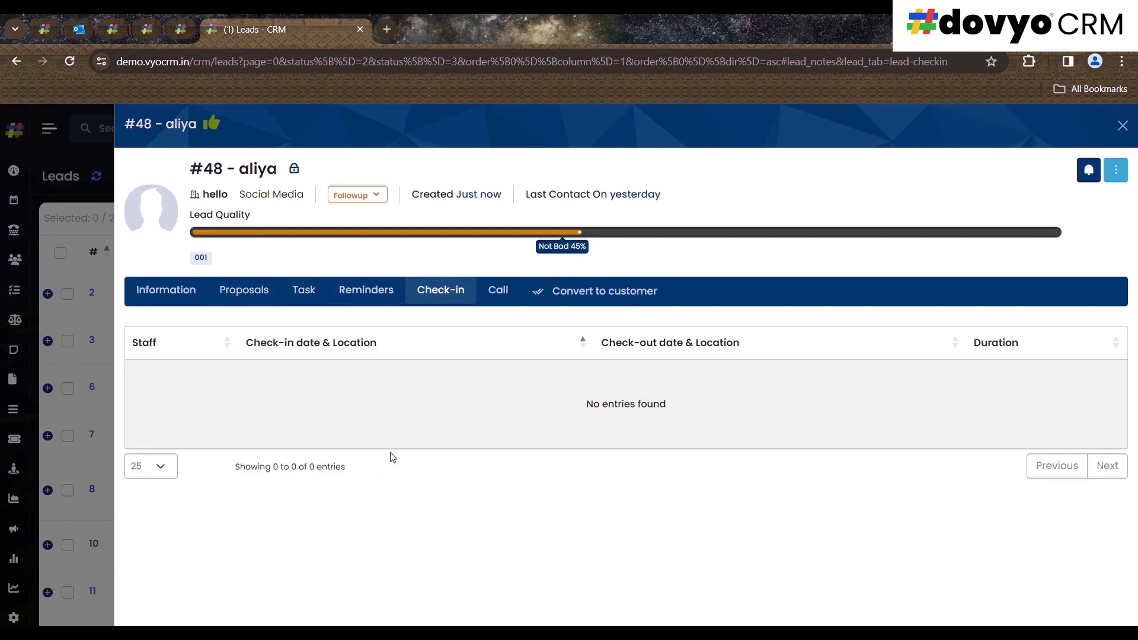
click(498, 293)
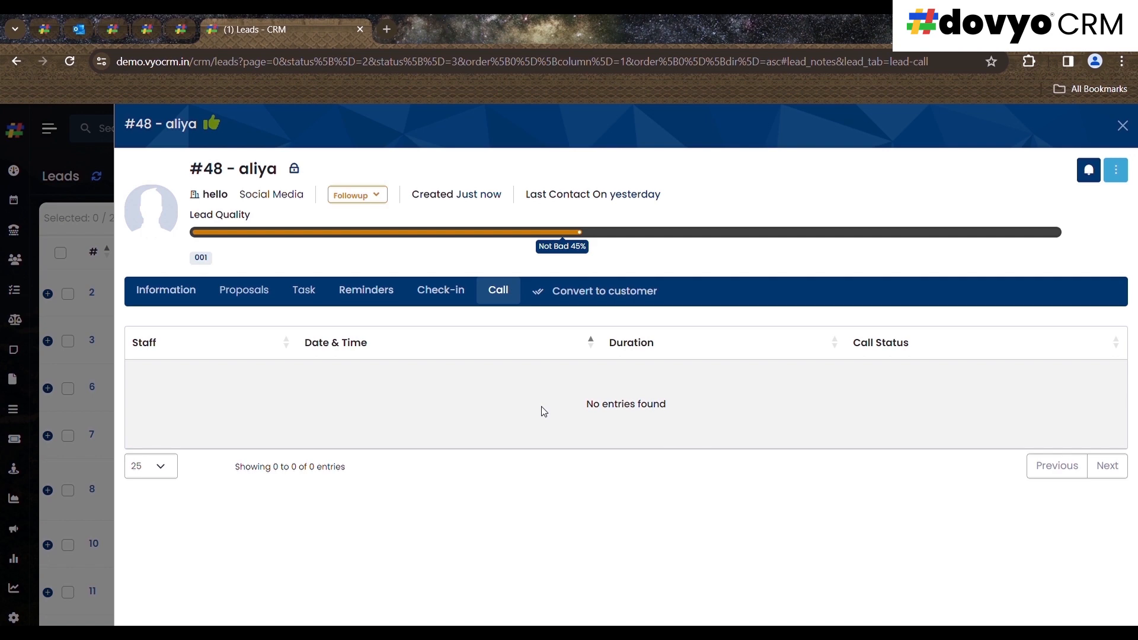
Return to the lead's information and review its activity log, notes, attachments and map location fields
click(188, 291)
click(767, 367)
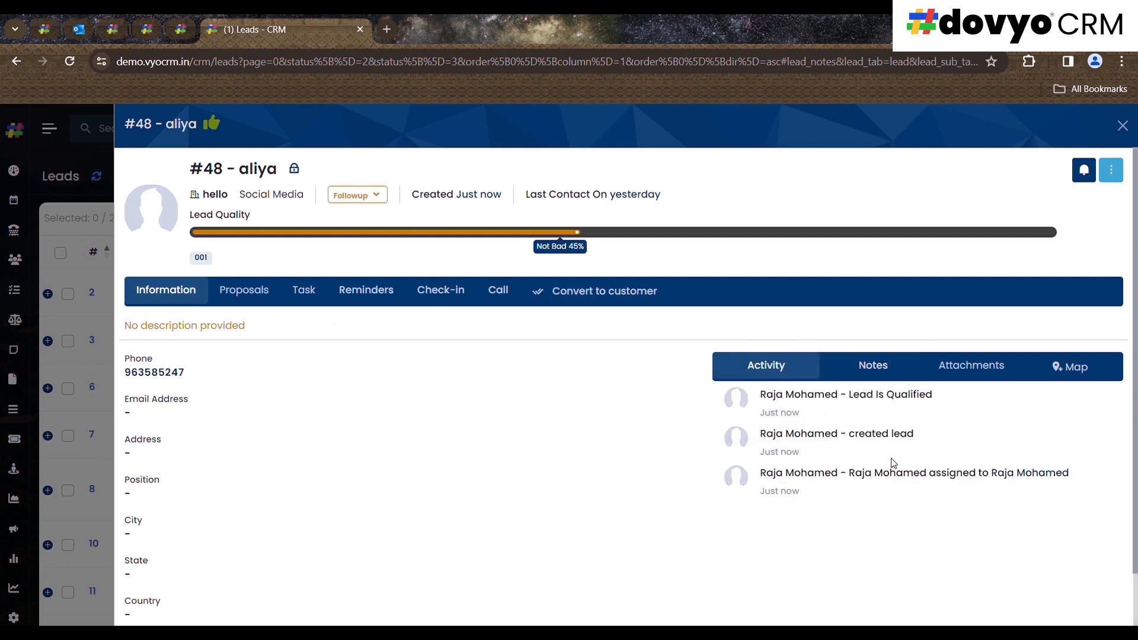
click(886, 382)
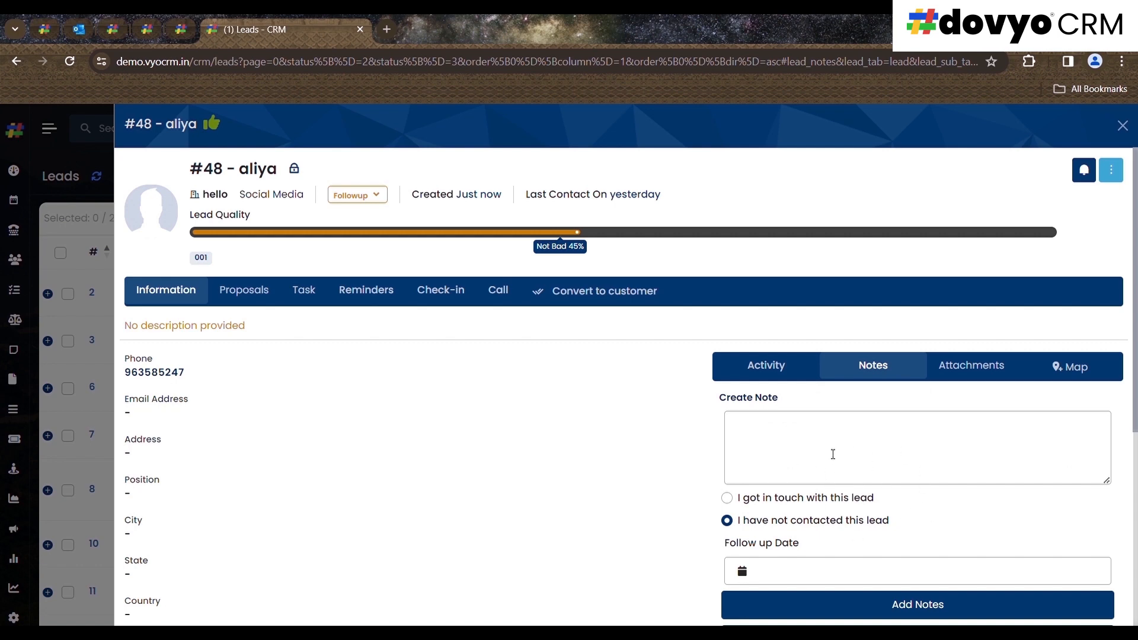
click(984, 368)
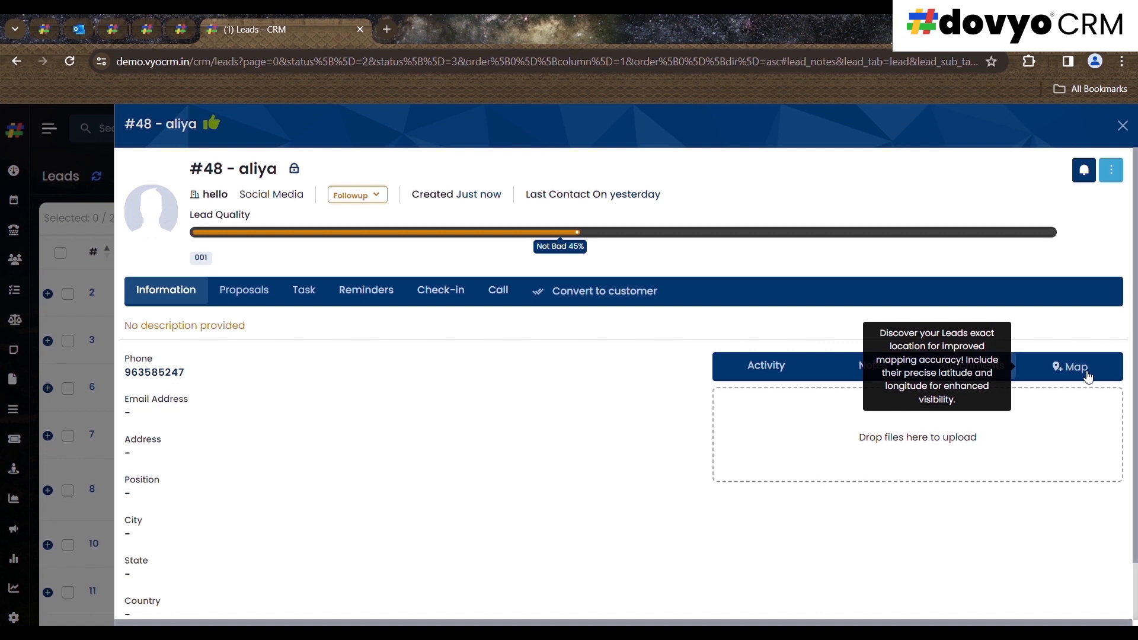
click(1070, 366)
click(818, 436)
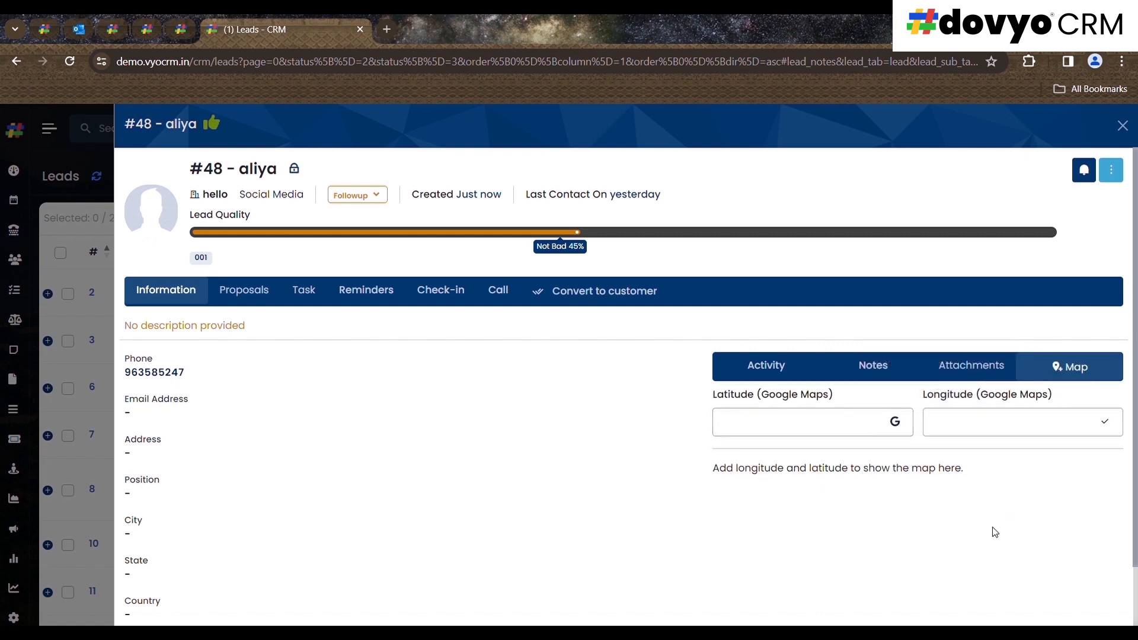
Review the edit, mark as lost, mark as junk and delete actions available for the lead
click(1111, 172)
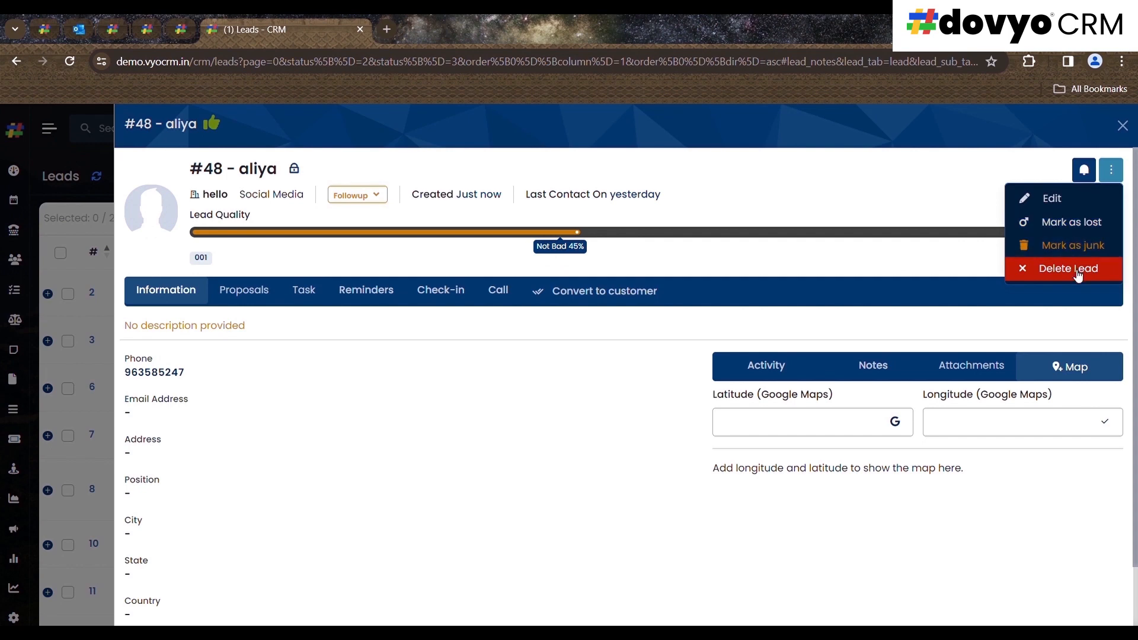
click(924, 173)
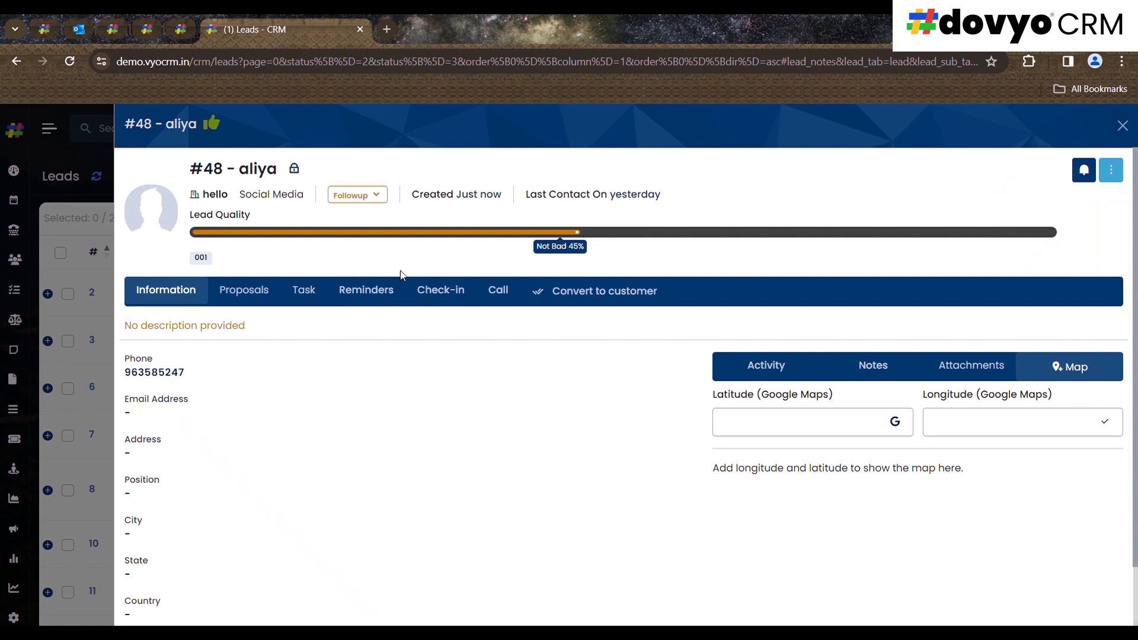
click(1084, 174)
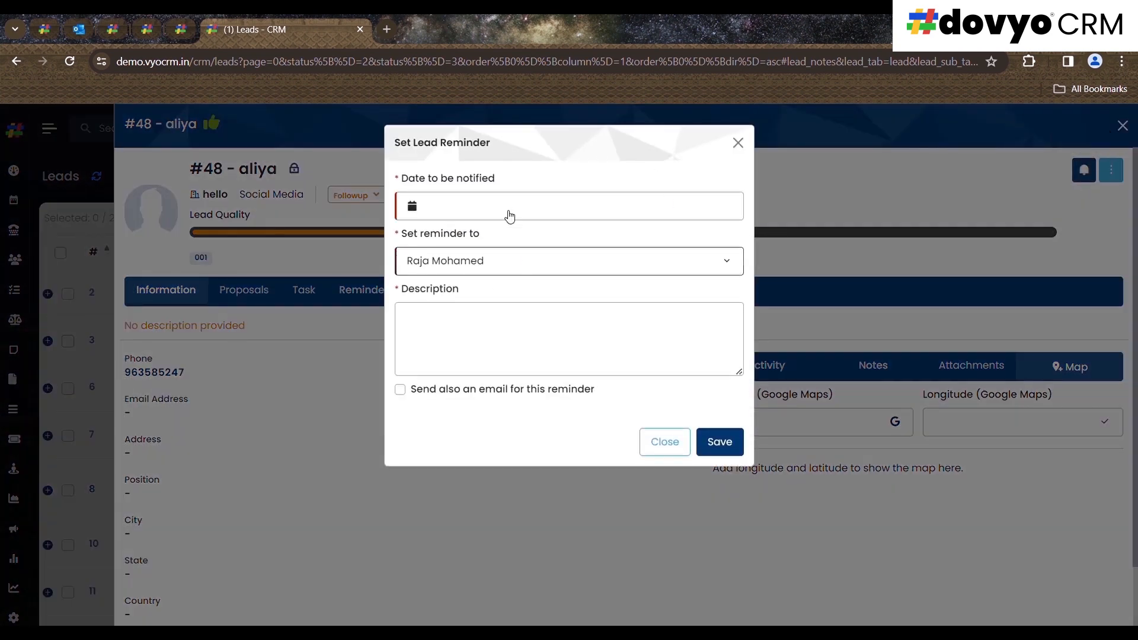
triple_click(472, 177)
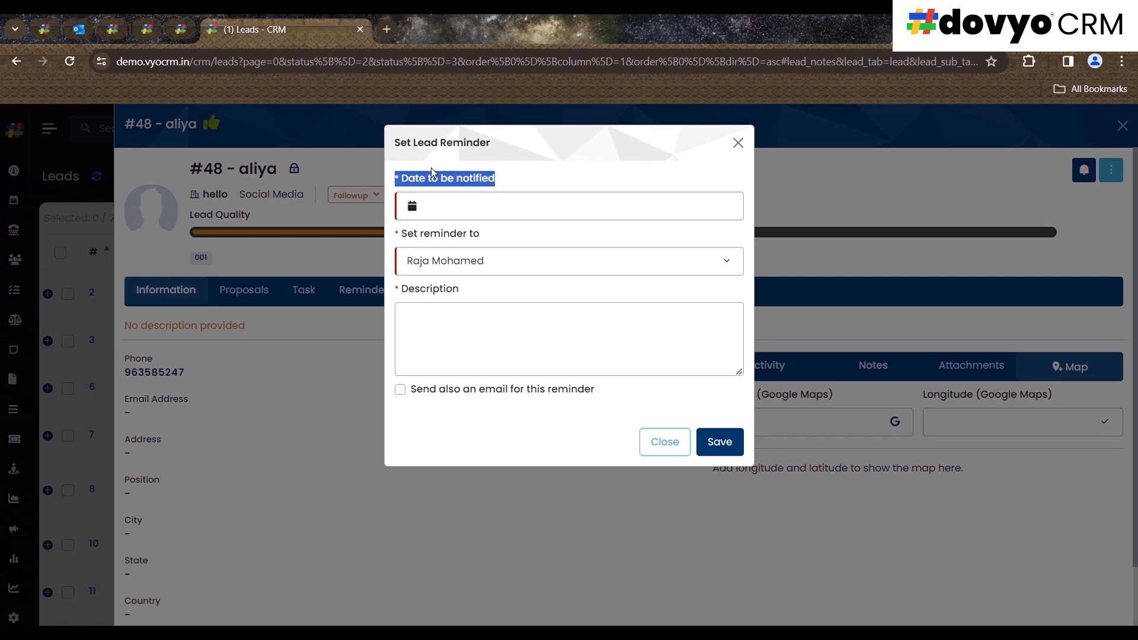
click(449, 207)
click(480, 320)
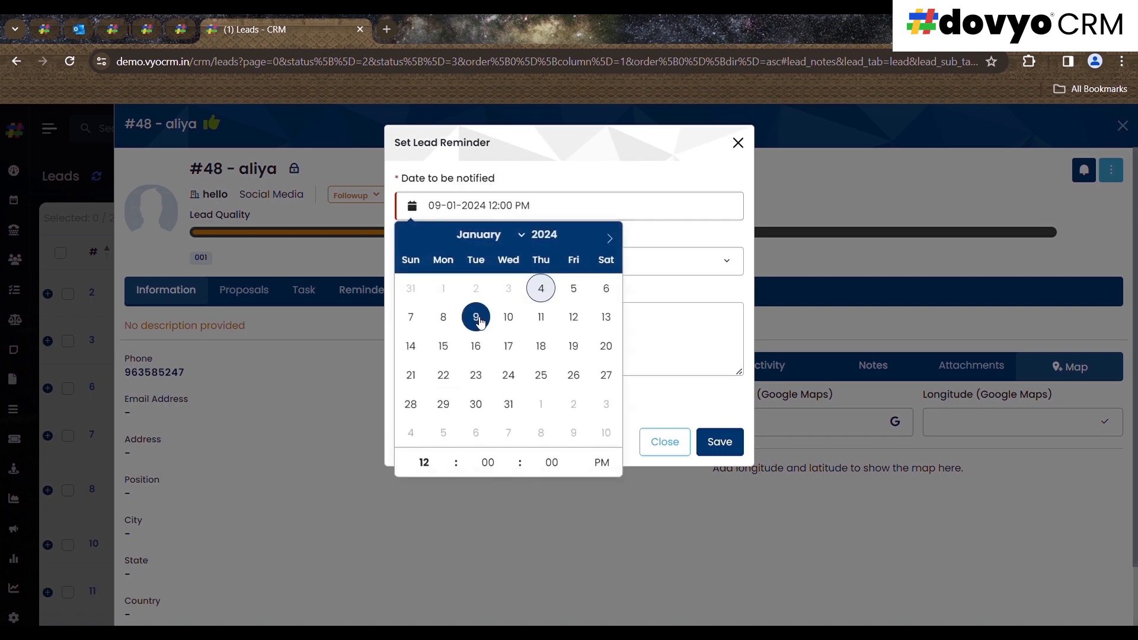
click(689, 237)
drag(487, 236, 410, 213)
Choose the first listed staff member as reminder recipient, enter the description "asdfghf" and save the reminder
click(455, 264)
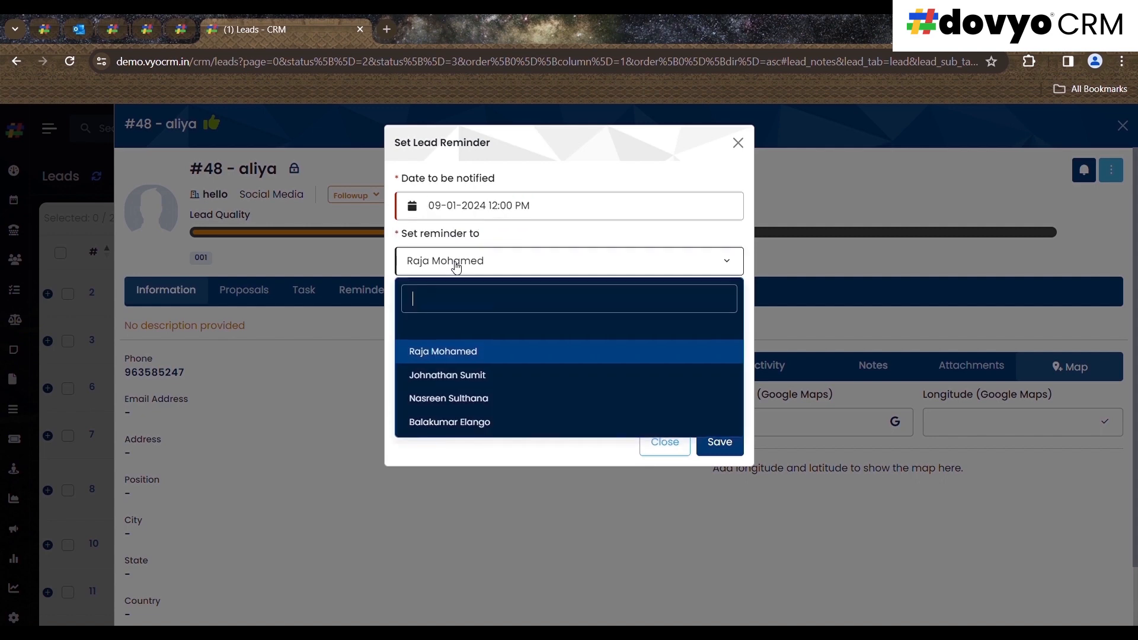
click(498, 350)
click(498, 344)
text(asdfghf)
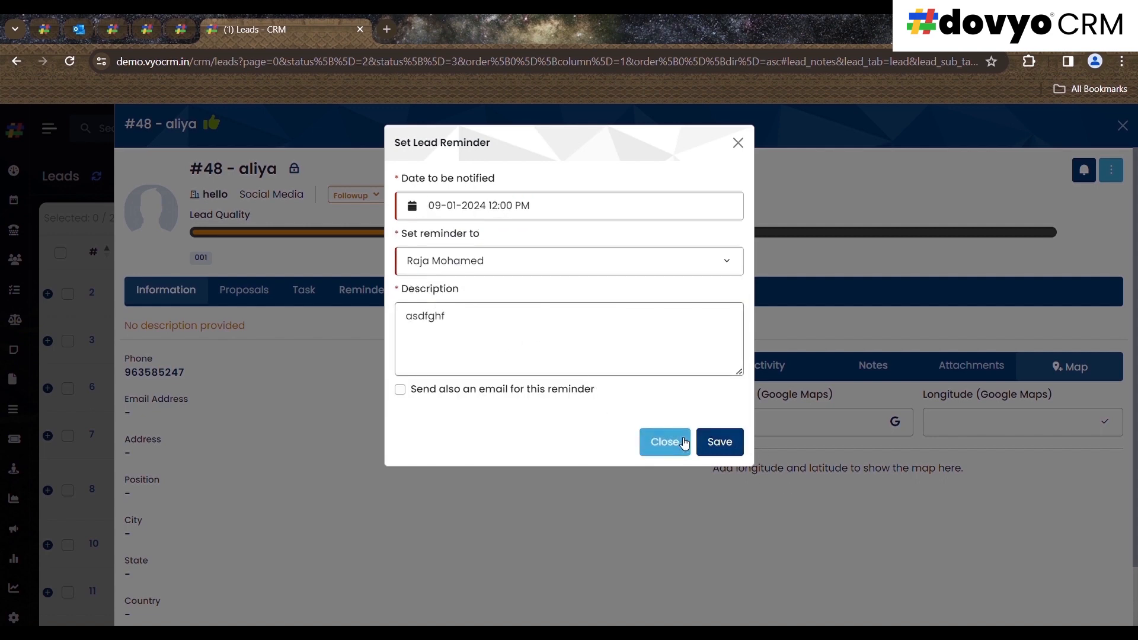
click(721, 443)
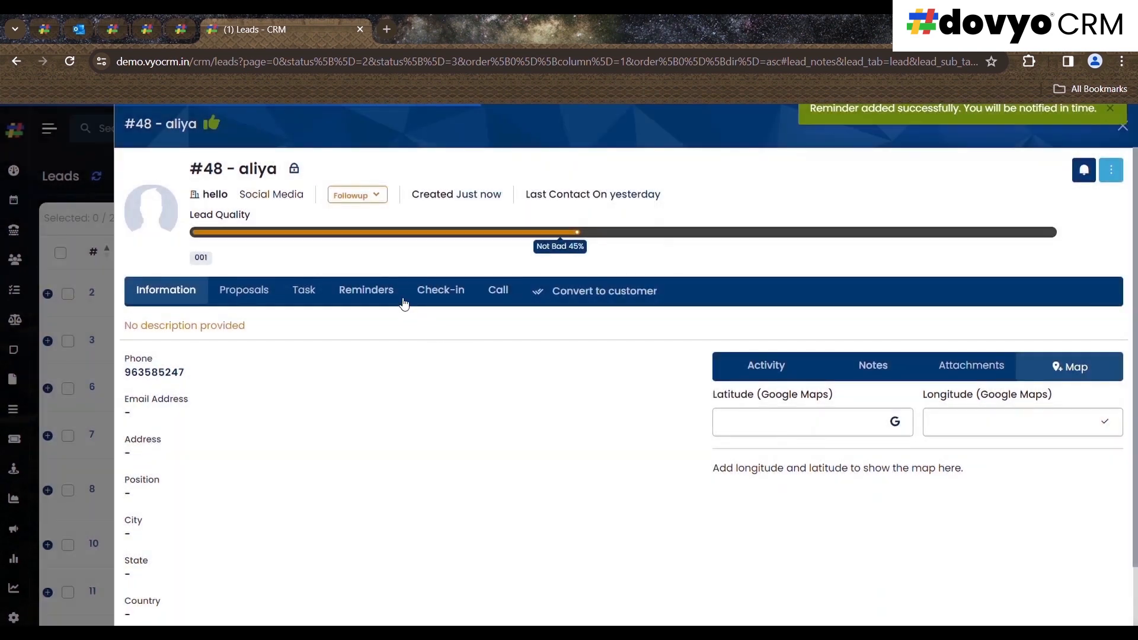
Check the saved reminder in the lead's reminders list and close the lead record
click(368, 291)
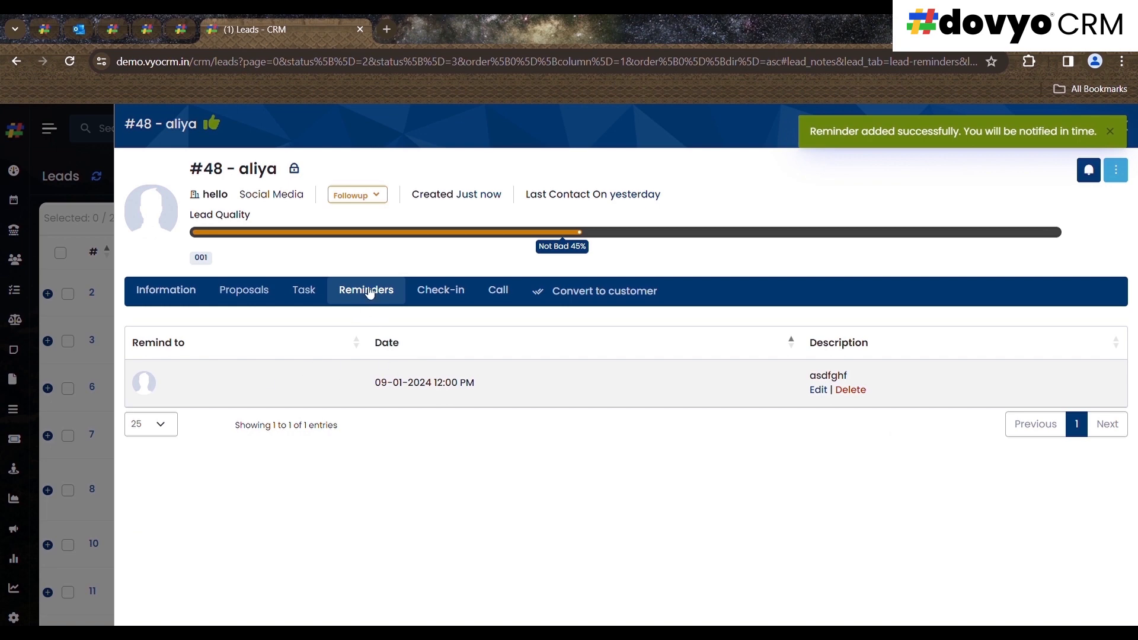
click(1109, 131)
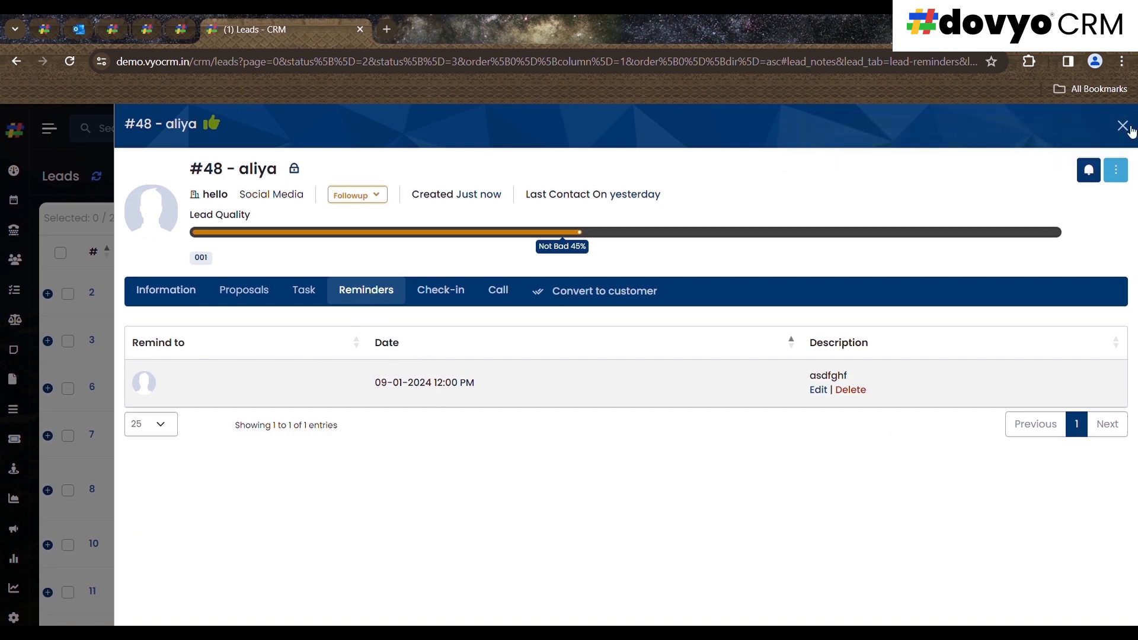
click(1123, 123)
Review the lead search filters for assigned, public and captured leads and unread mail
click(339, 185)
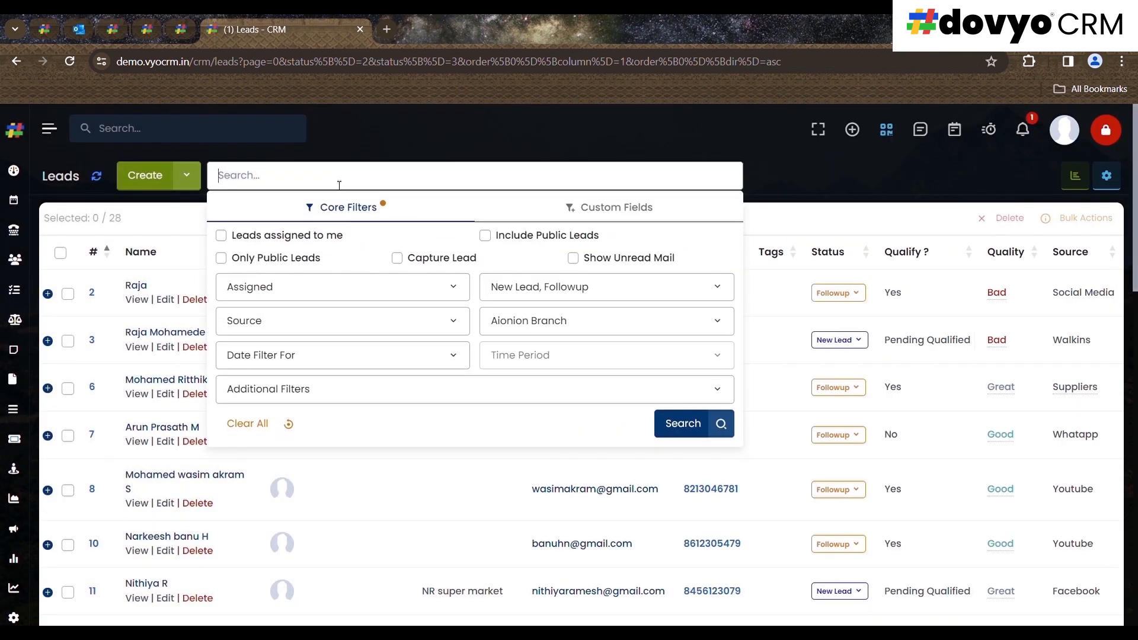
drag(241, 235, 371, 249)
click(381, 237)
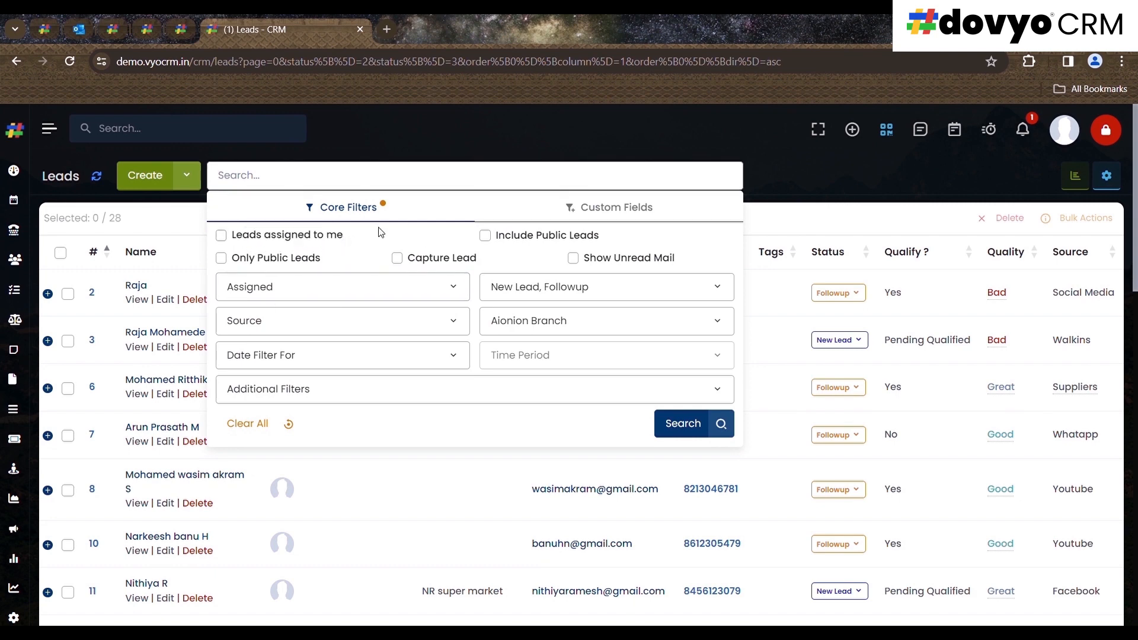
drag(608, 240, 502, 236)
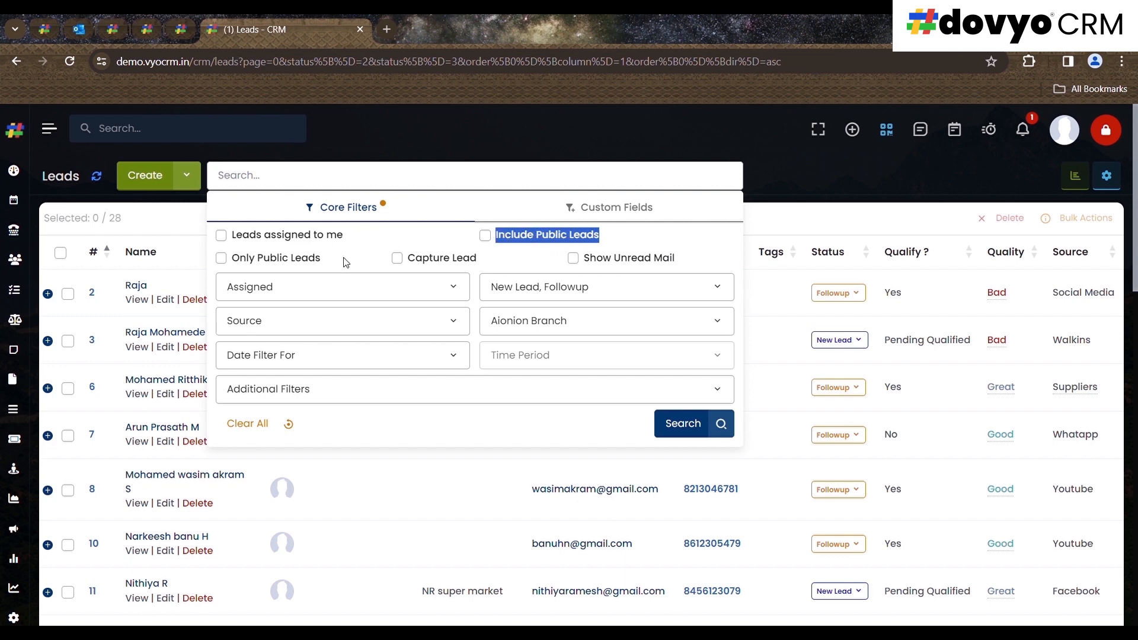
drag(323, 259, 237, 267)
drag(465, 261, 409, 262)
drag(677, 262, 586, 262)
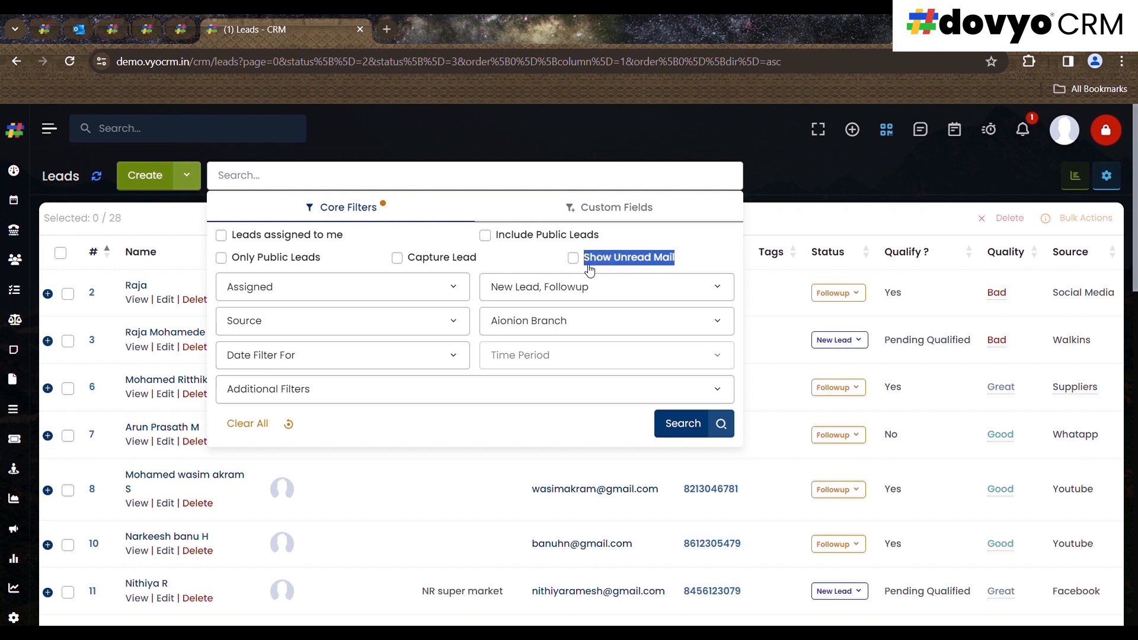
Examine the filter choices for assignee, lead status, source, branch and date type without changing them
click(415, 285)
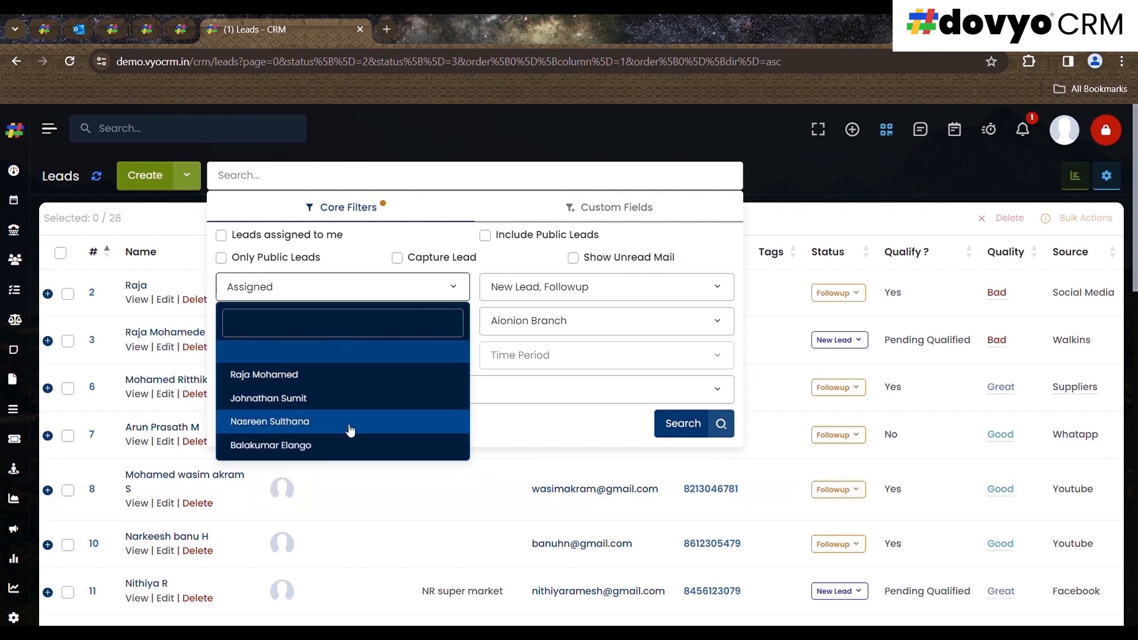
click(573, 287)
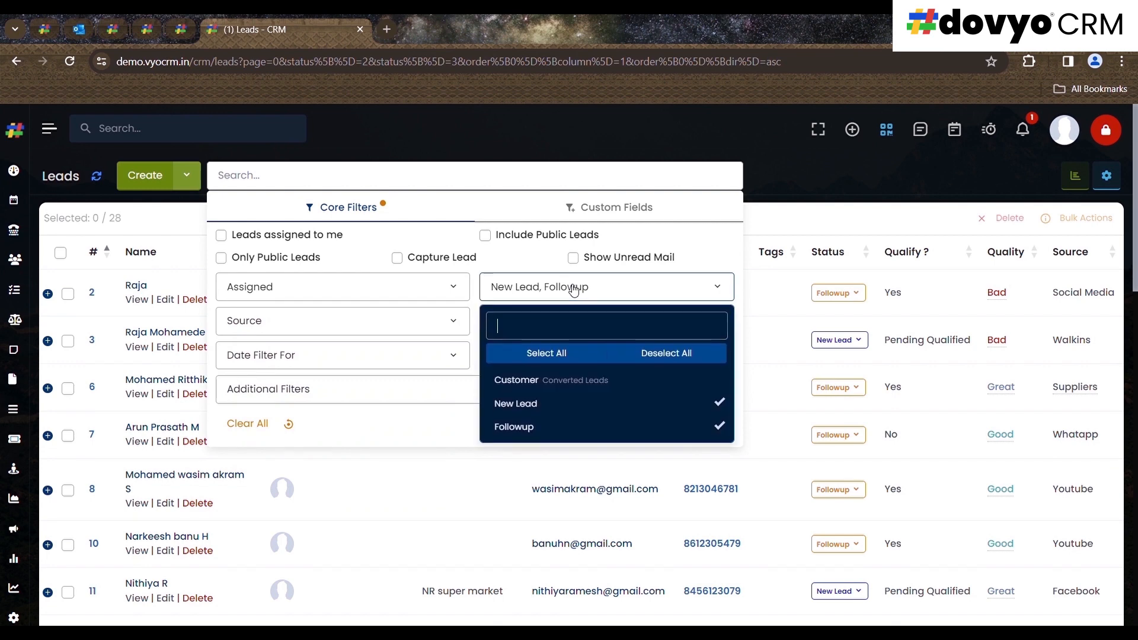
click(348, 324)
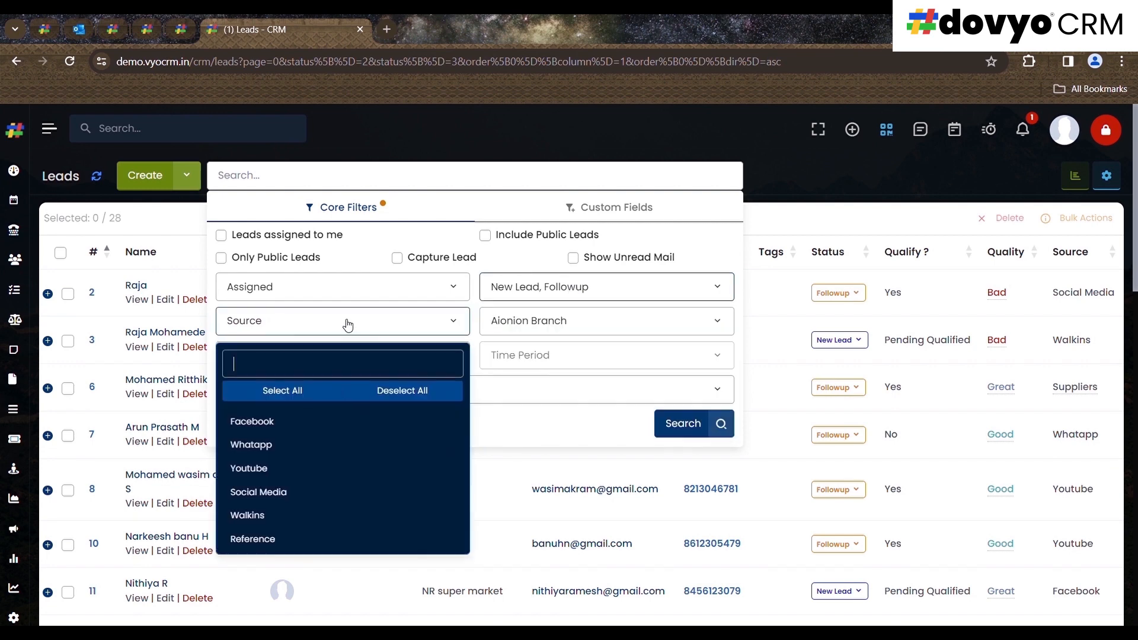
click(574, 331)
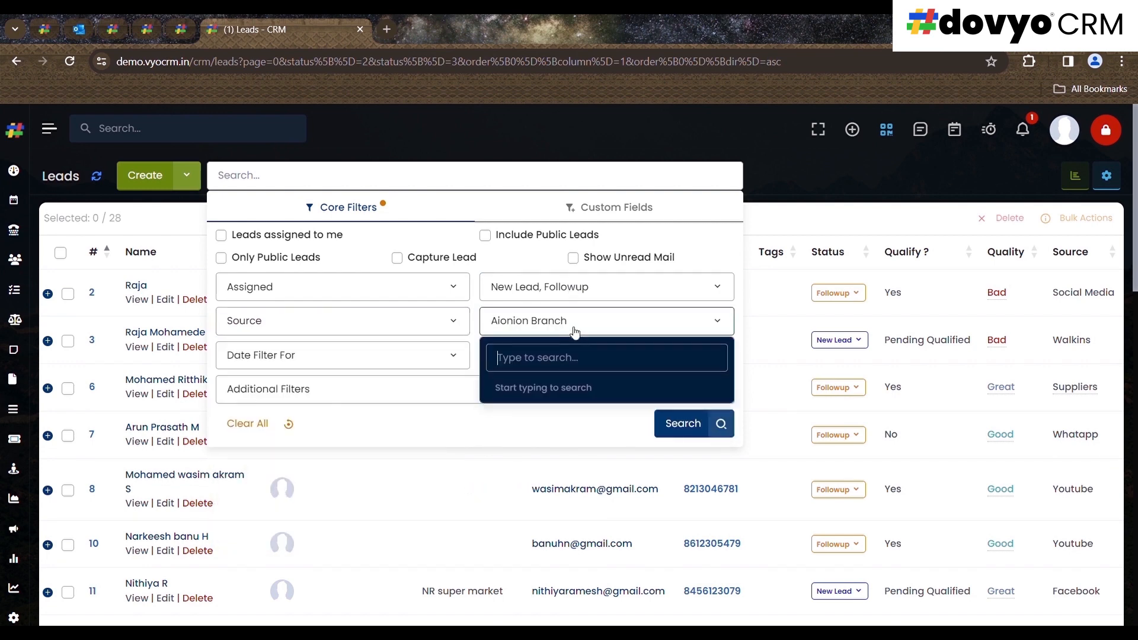
click(405, 363)
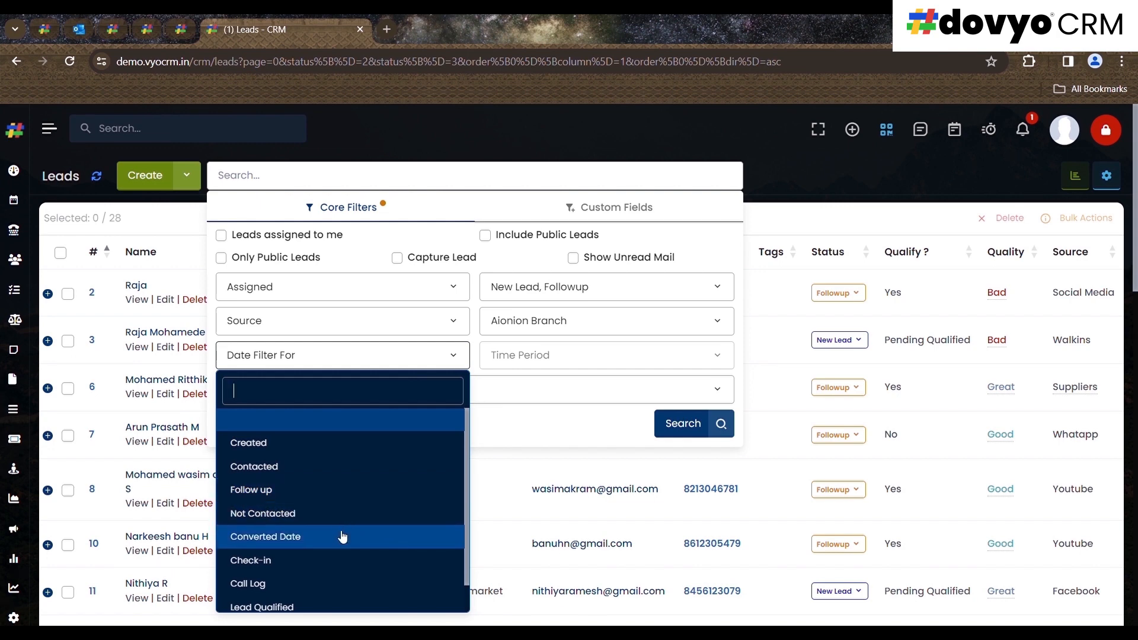
click(546, 431)
Set the lead date filter to Created with the time period Today
click(365, 359)
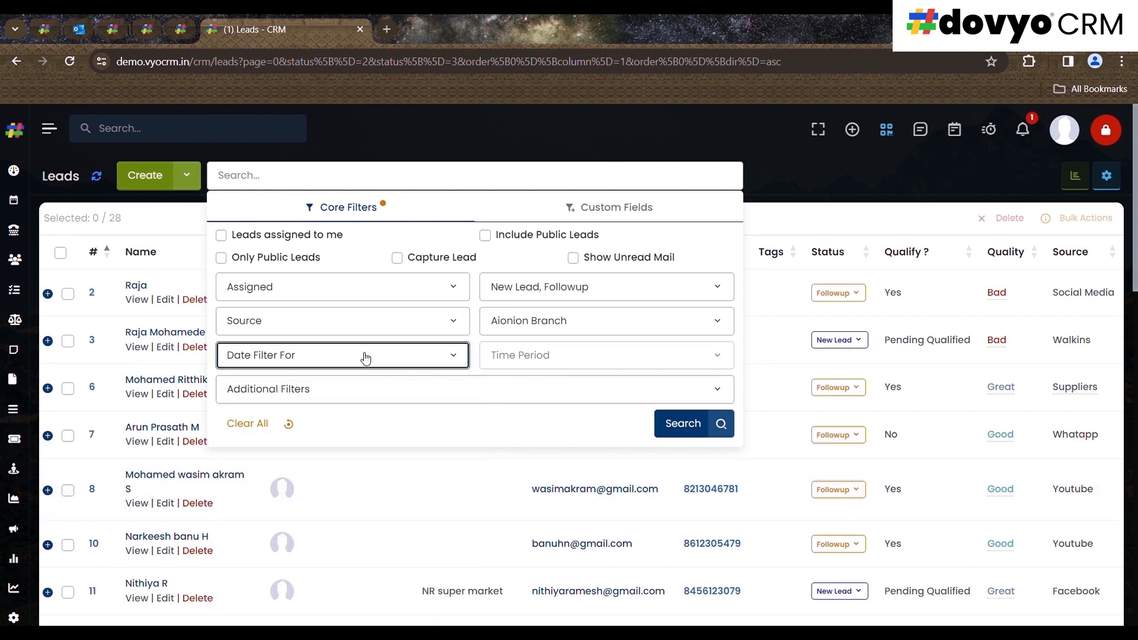
click(403, 443)
click(508, 355)
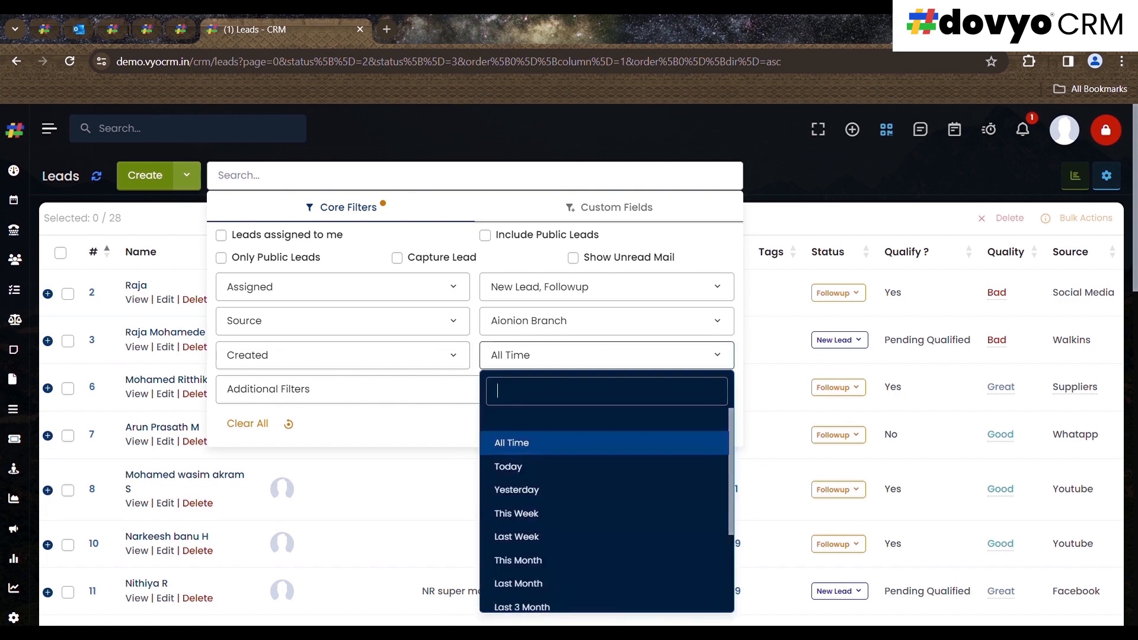
click(508, 467)
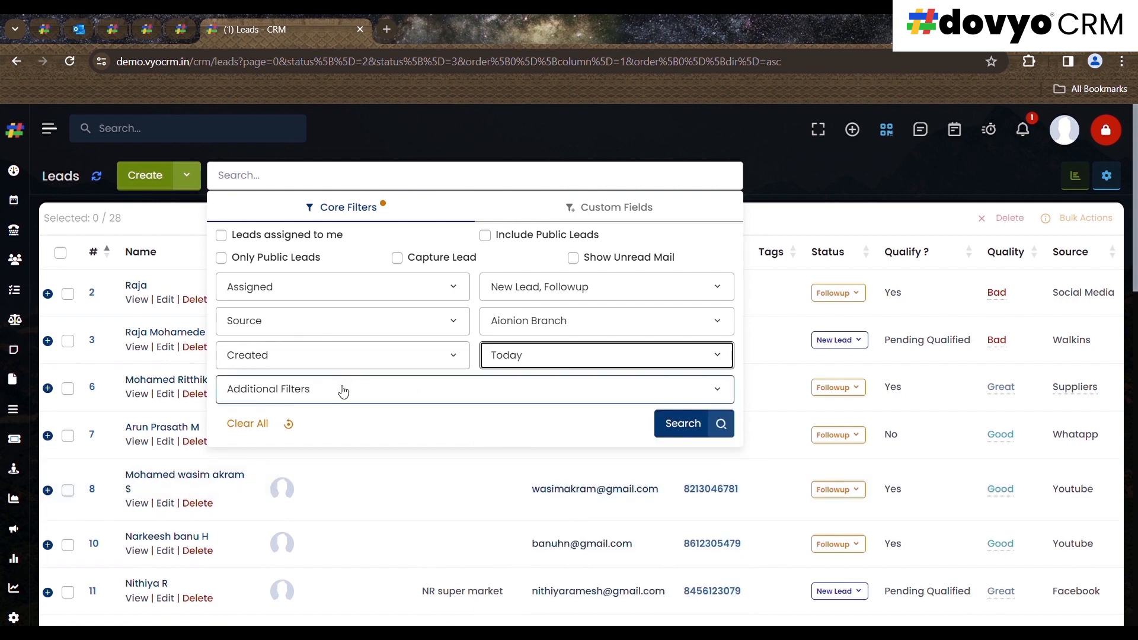
Review the additional lead filters and close the filter options without running a search
click(373, 397)
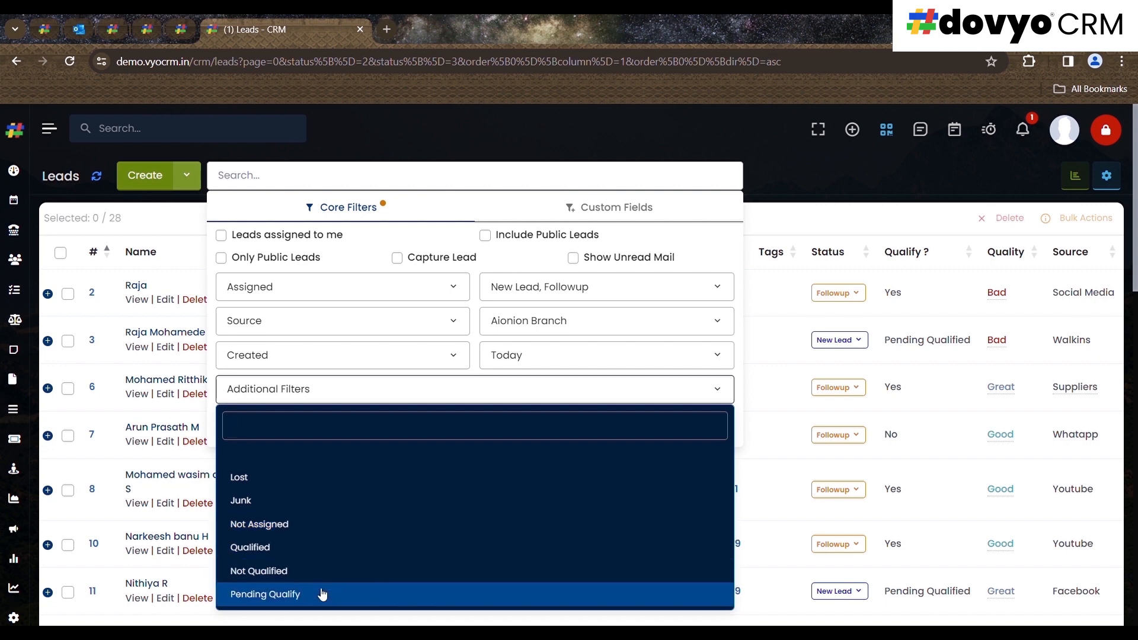
click(460, 394)
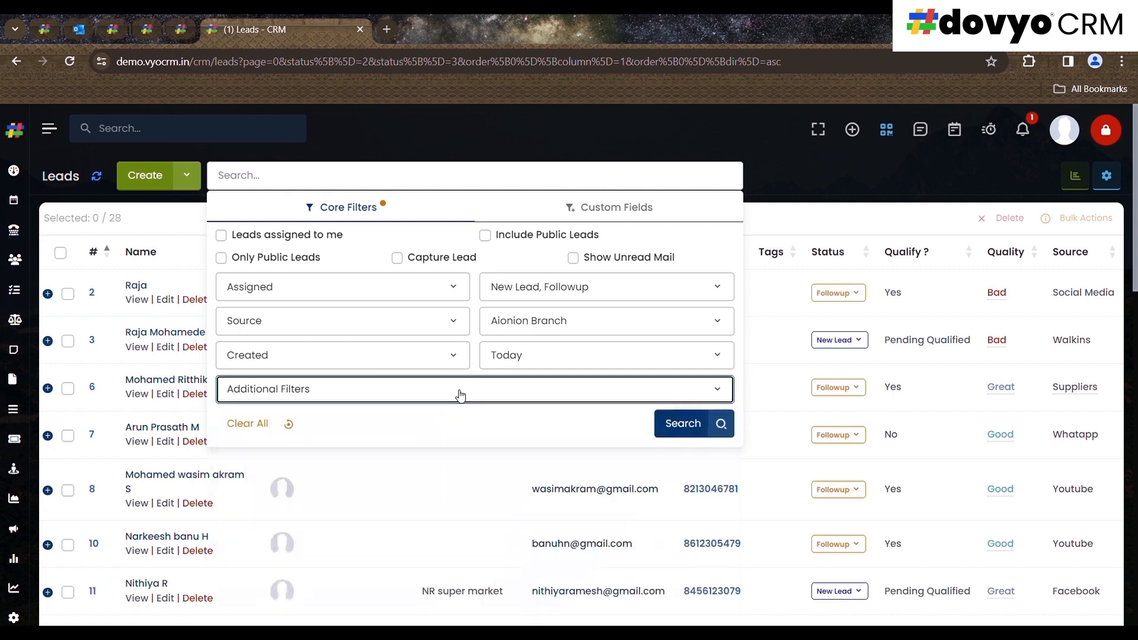
click(470, 496)
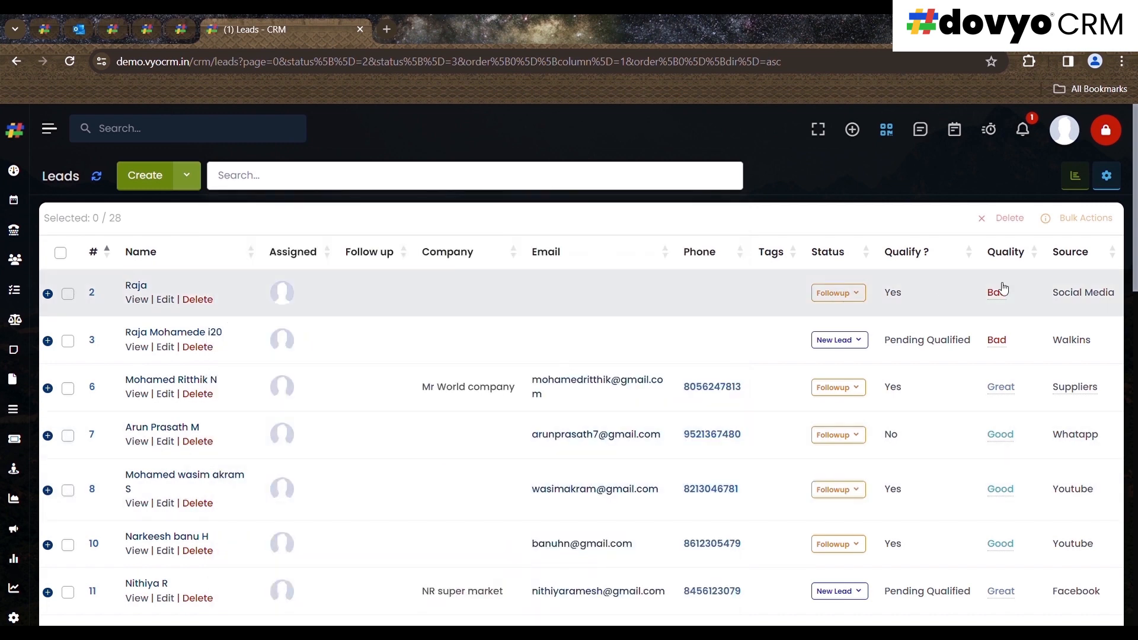
Export the leads list to Excel
click(1106, 176)
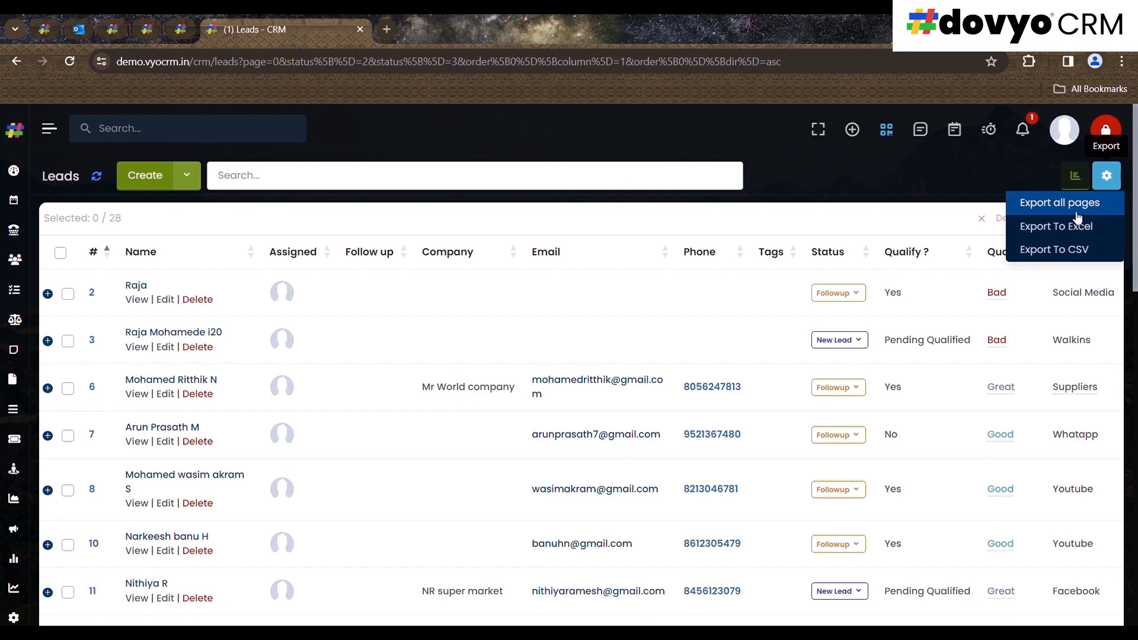
scroll(451, 393, down, 5)
scroll(457, 415, up, 5)
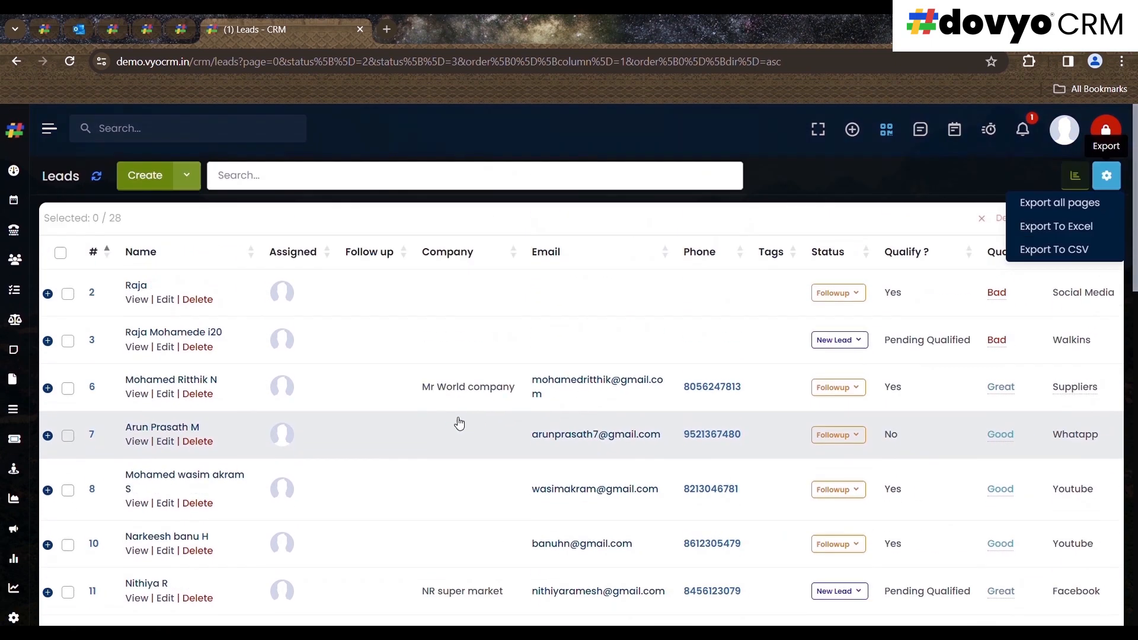
click(1067, 234)
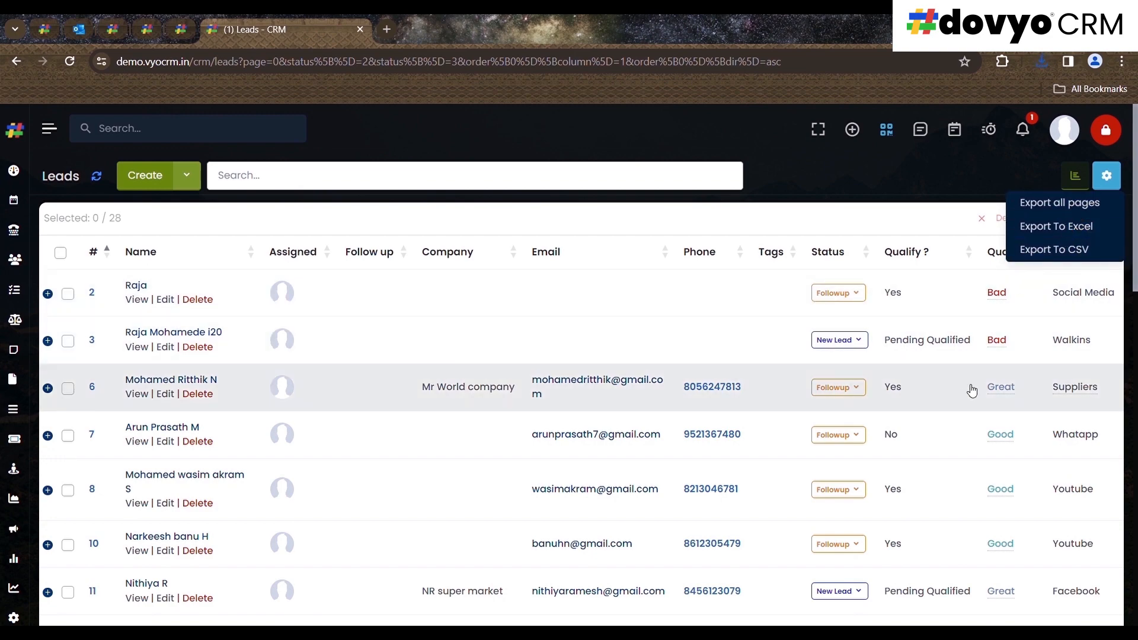
Look through the leads list and turn on exporting of all pages
scroll(978, 445, down, 10)
scroll(994, 502, down, 3)
scroll(1002, 560, up, 12)
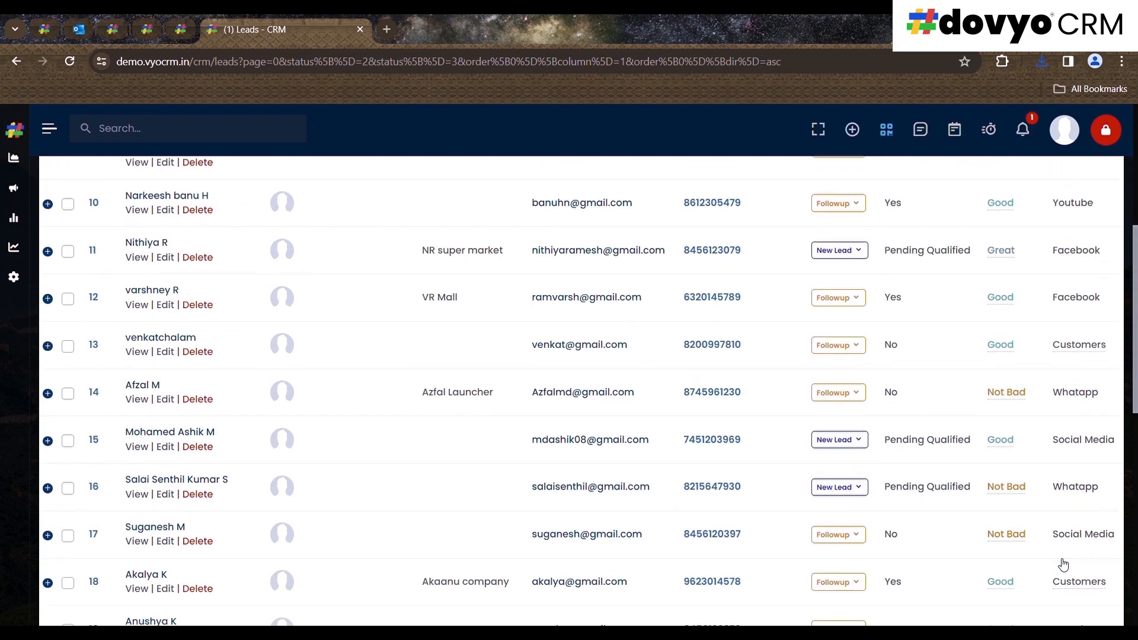
click(1063, 205)
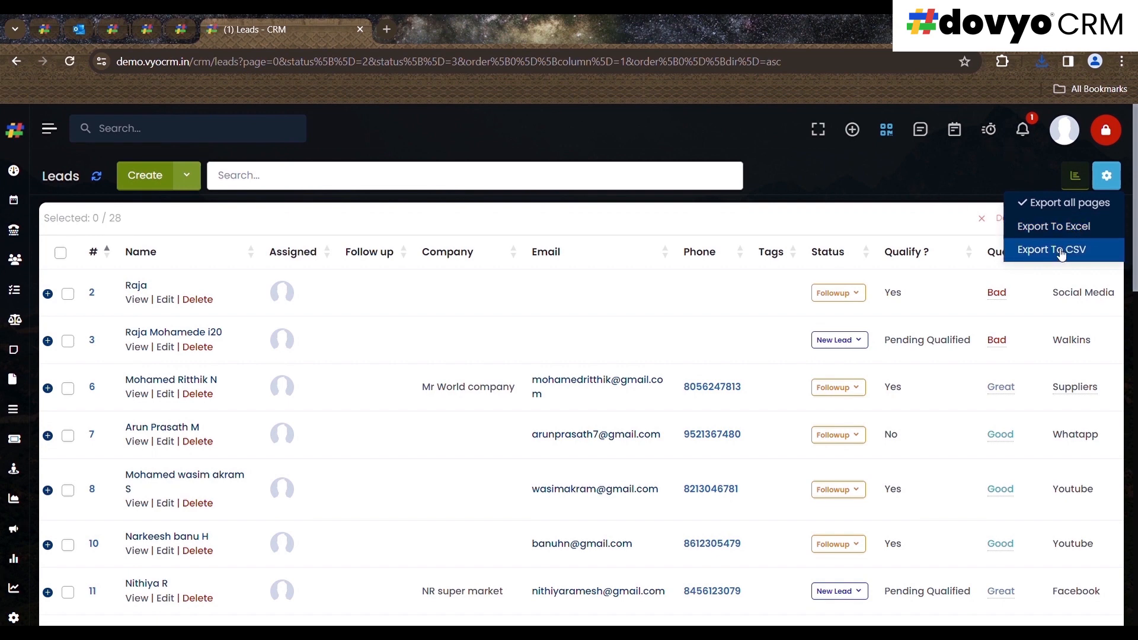
View the lead import page with its CSV requirements and return to the leads list
click(187, 175)
click(175, 216)
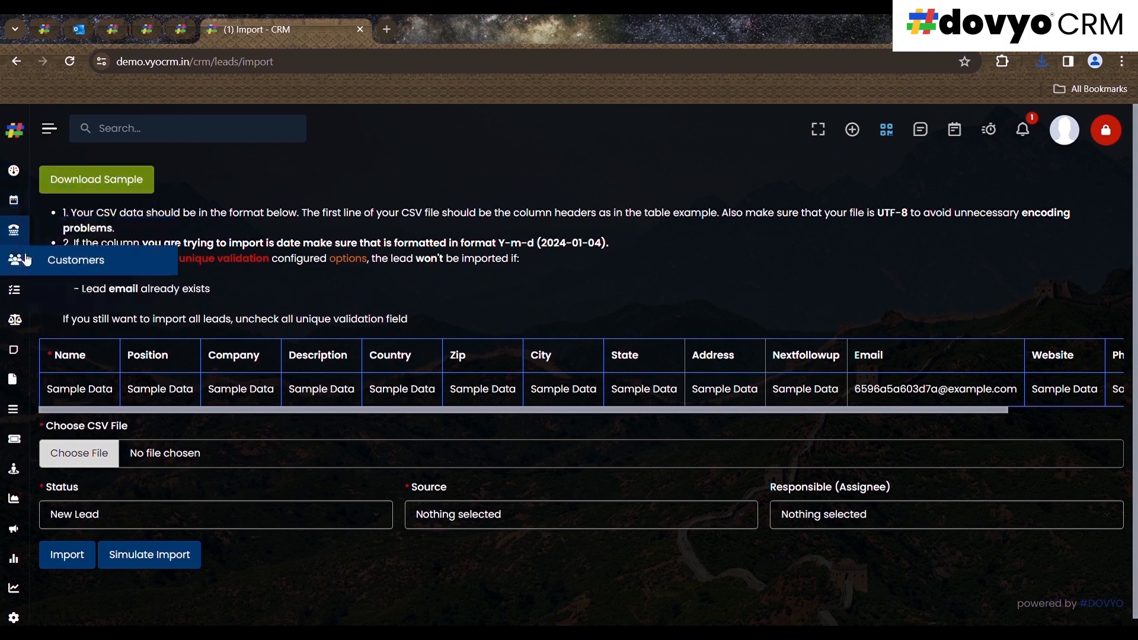
mouse_move(14, 231)
click(68, 266)
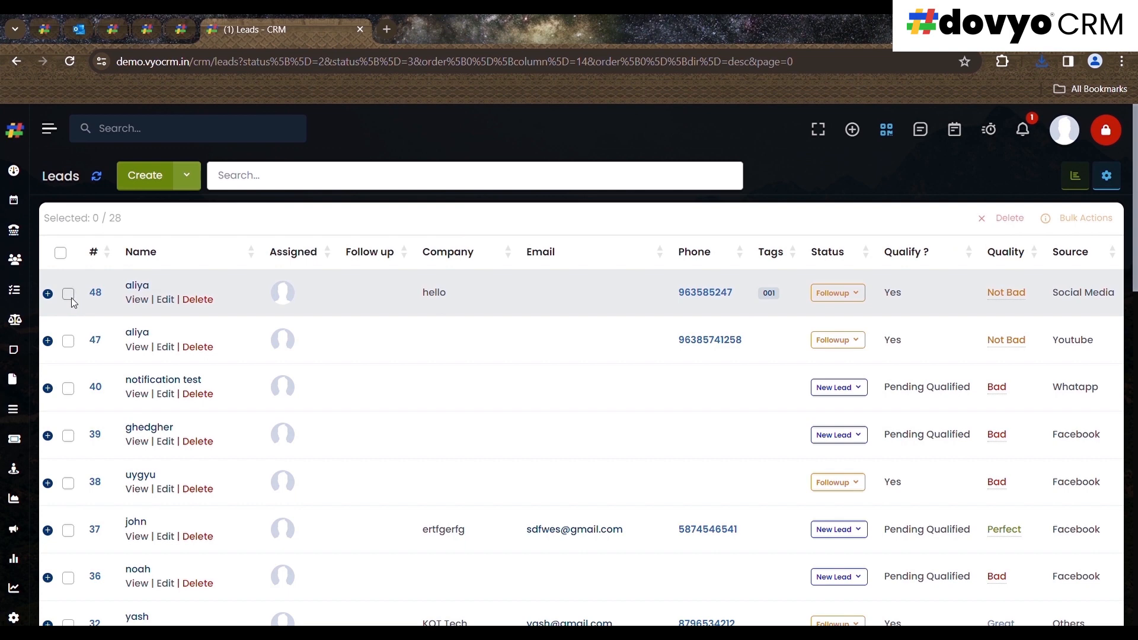
Select the first three leads in the list and delete them, confirming the deletion
click(69, 293)
click(69, 341)
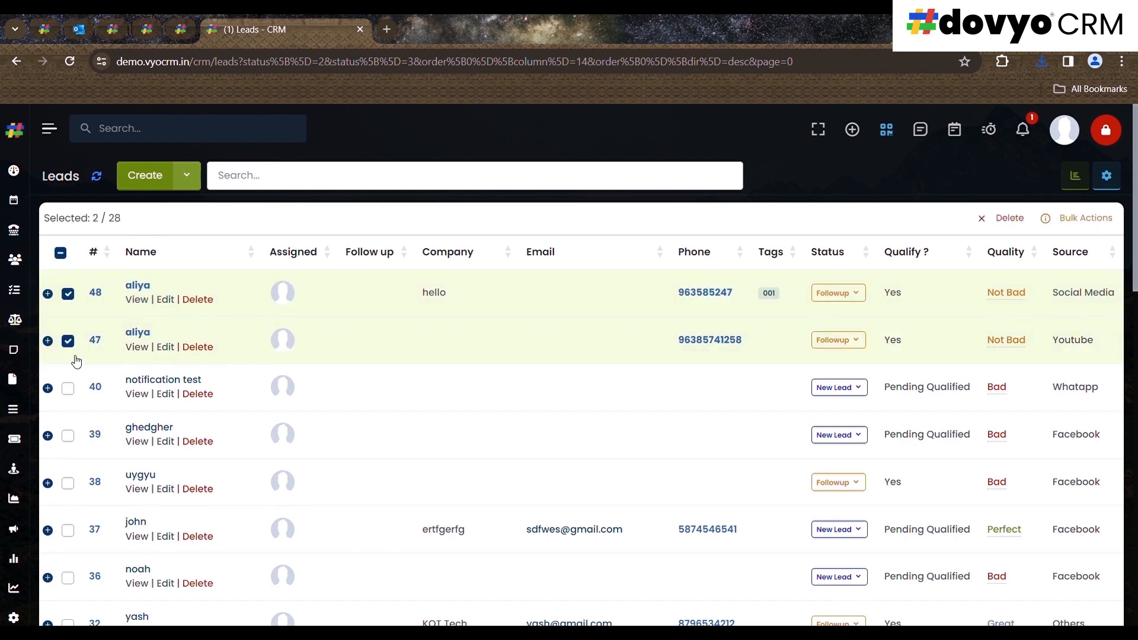
click(68, 389)
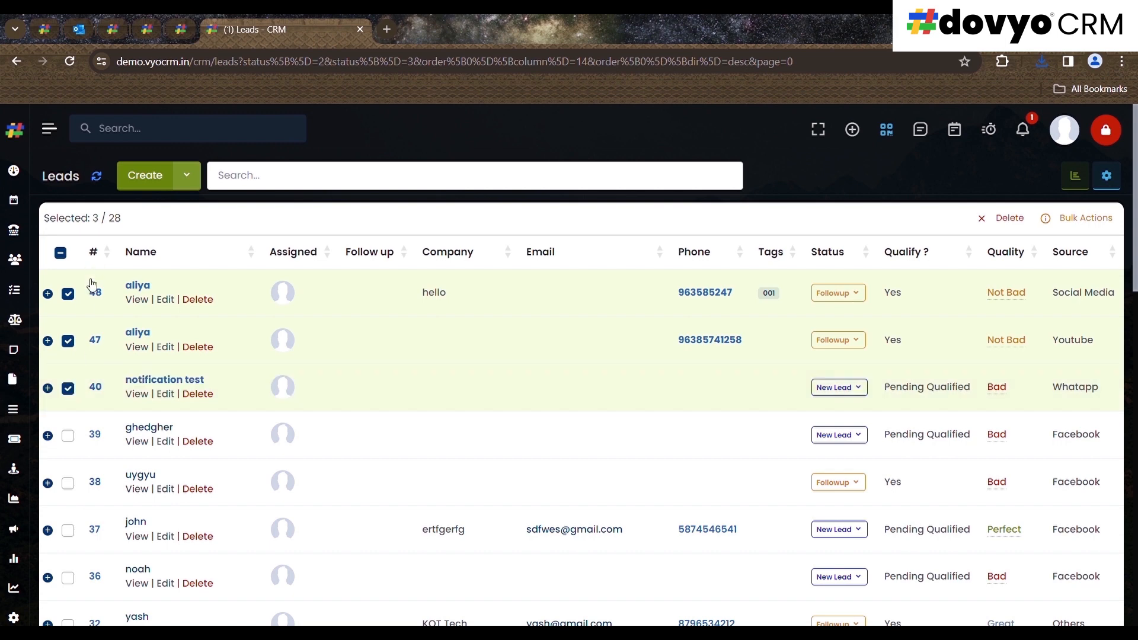
click(1011, 220)
click(531, 455)
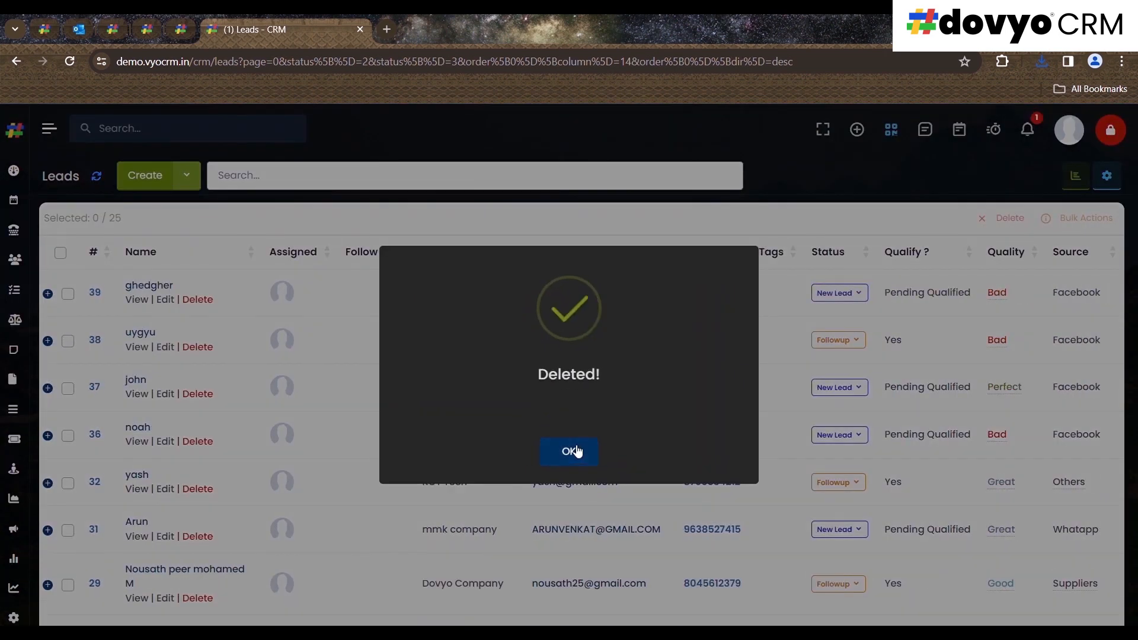
click(578, 452)
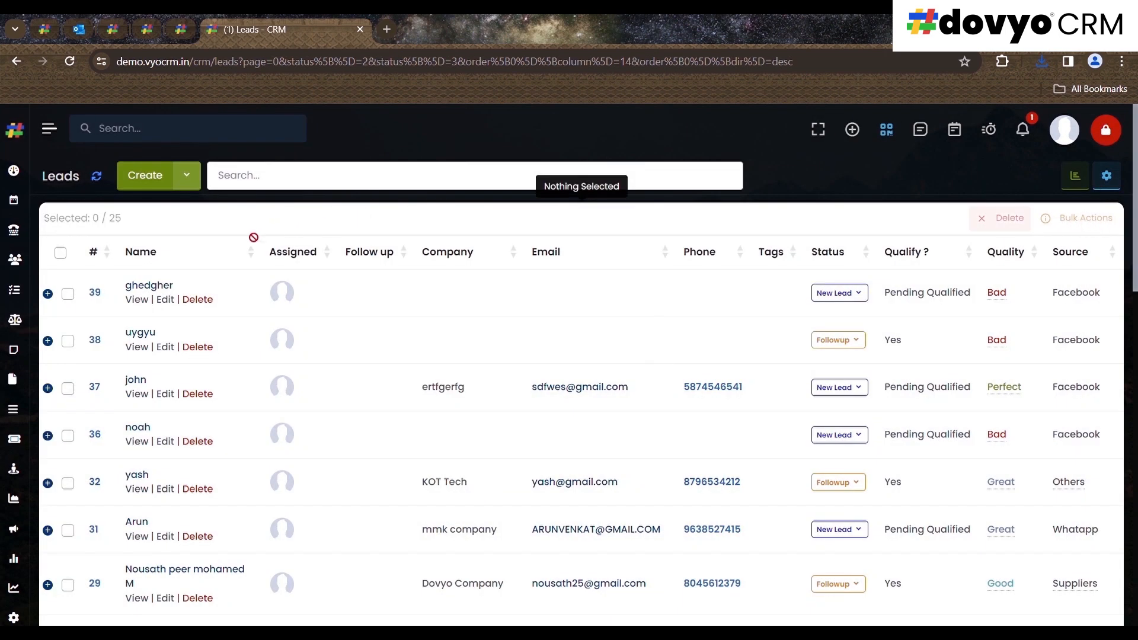
Select the first two leads, review the bulk action options such as Mark as lost and Mark as junk, and close them without applying any
click(69, 295)
click(80, 348)
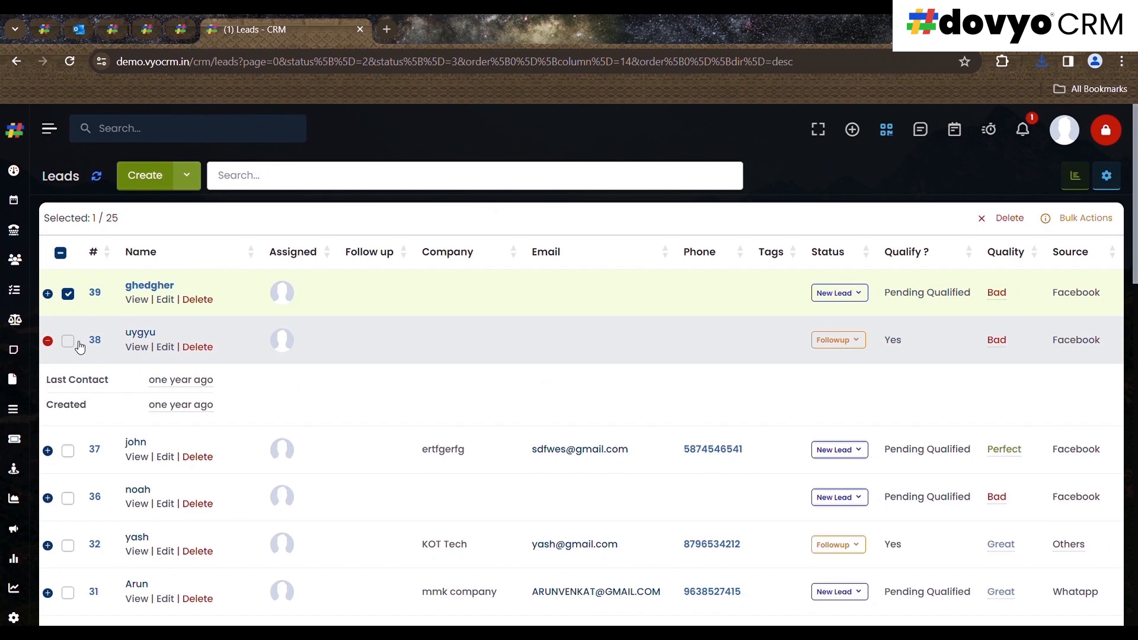
click(68, 342)
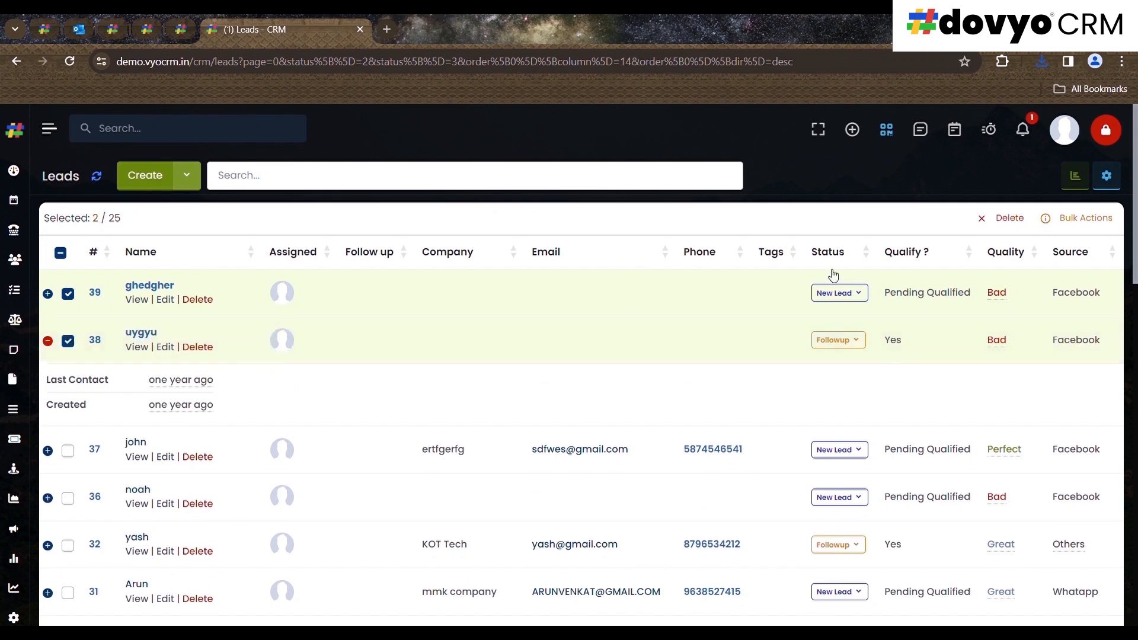
click(1079, 218)
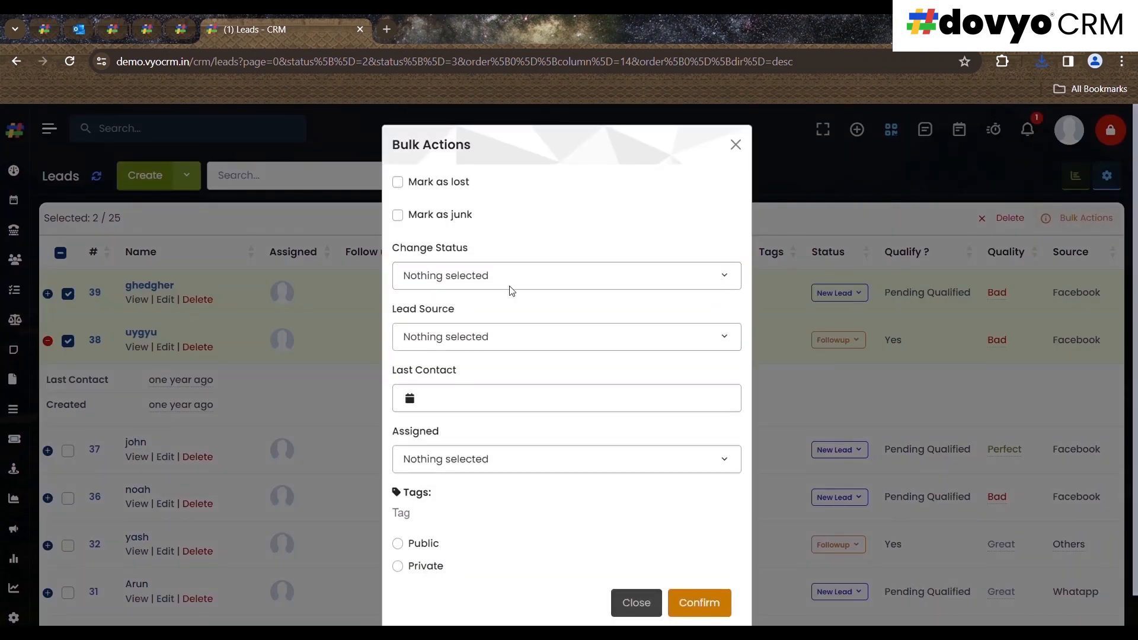
drag(472, 182, 417, 183)
drag(473, 215, 426, 219)
click(491, 259)
click(735, 144)
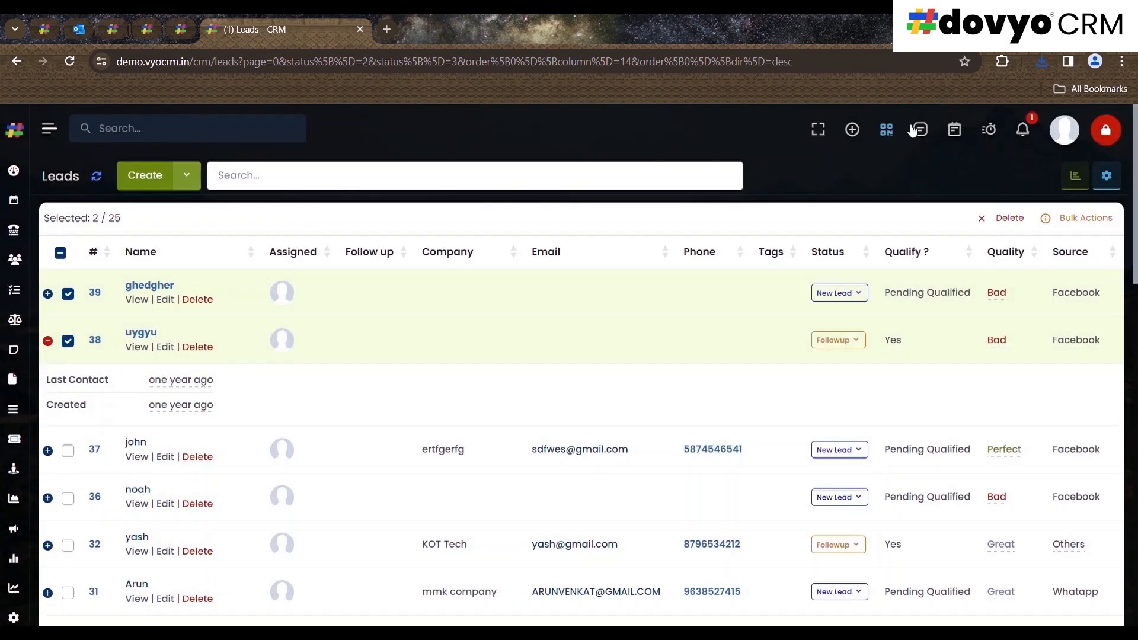